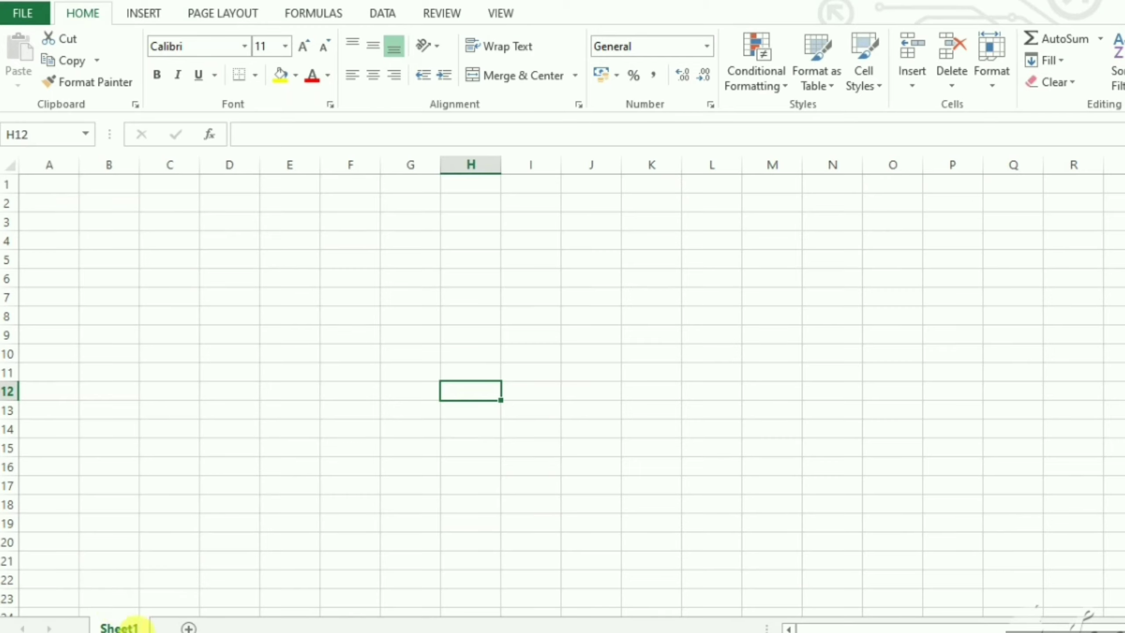
# Step: Rename the Sheet1 worksheet as NILAI SISWA
pyautogui.doubleClick(119, 626)
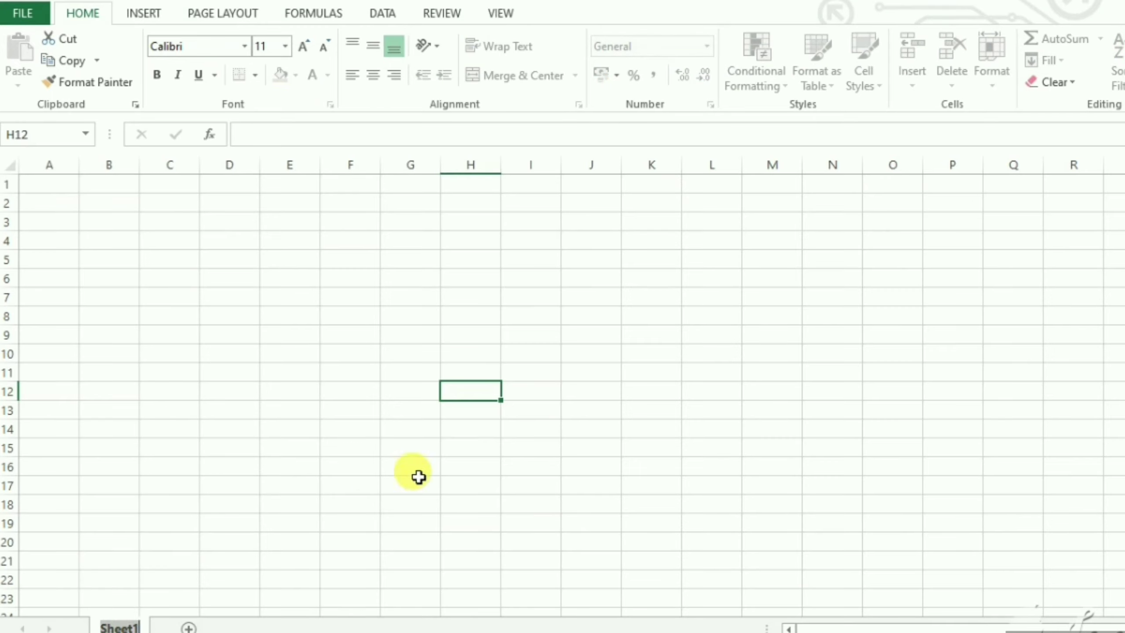
pyautogui.write('NILAI SISWA')
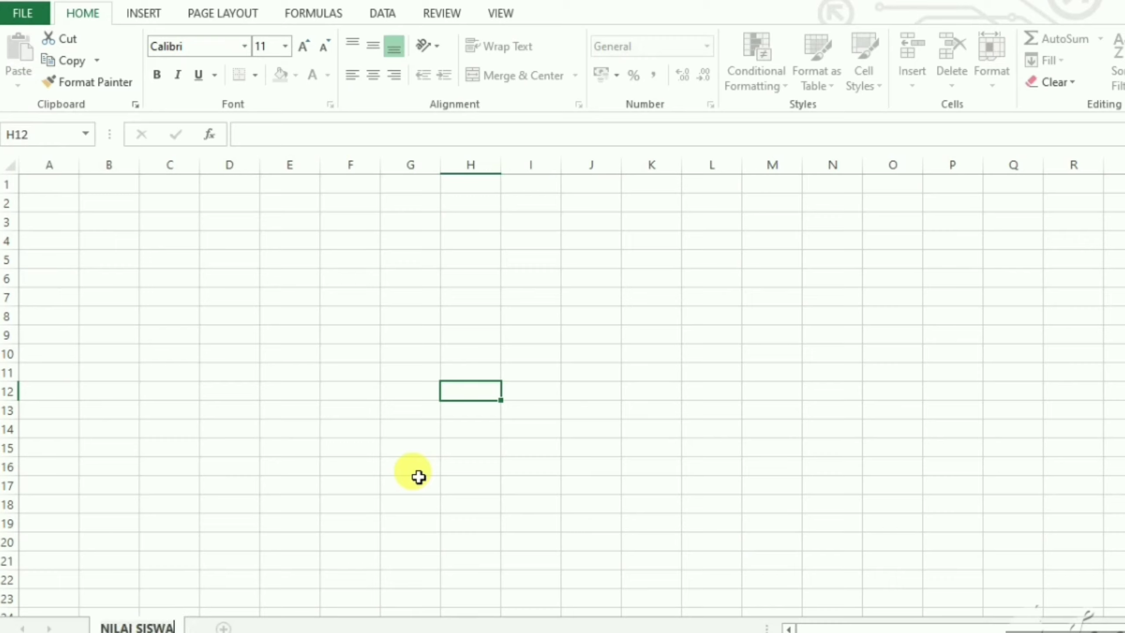
pyautogui.press('Return')
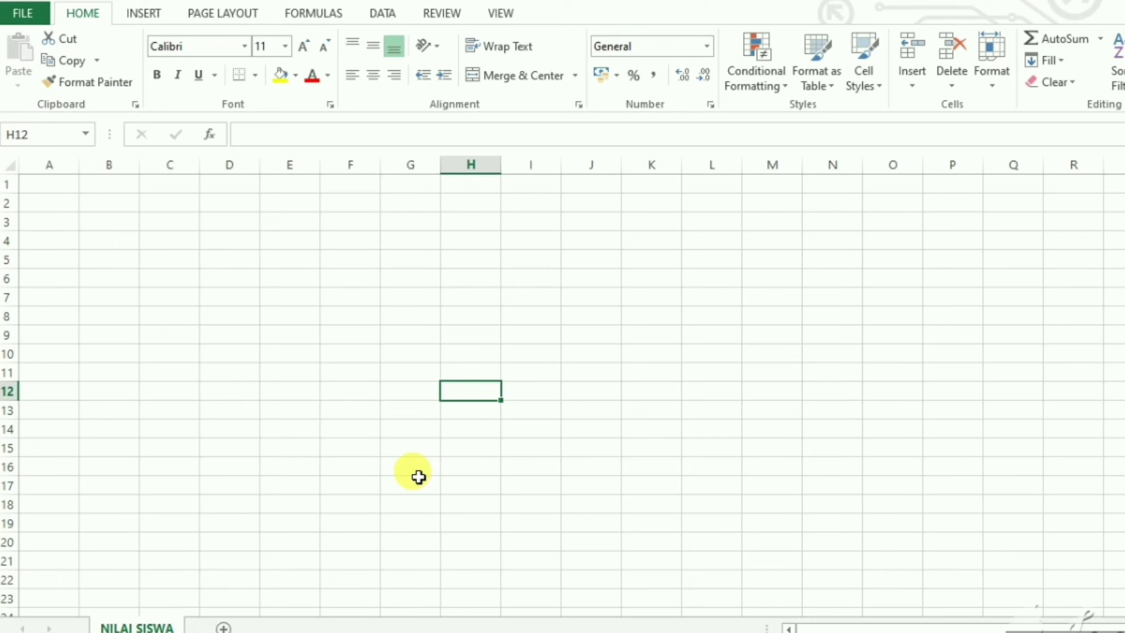
# Step: Enter the title "DAFTAR NILAI SISWA KELAS X" in cell A1
pyautogui.click(52, 188)
pyautogui.write('DAFTAR NILAI')
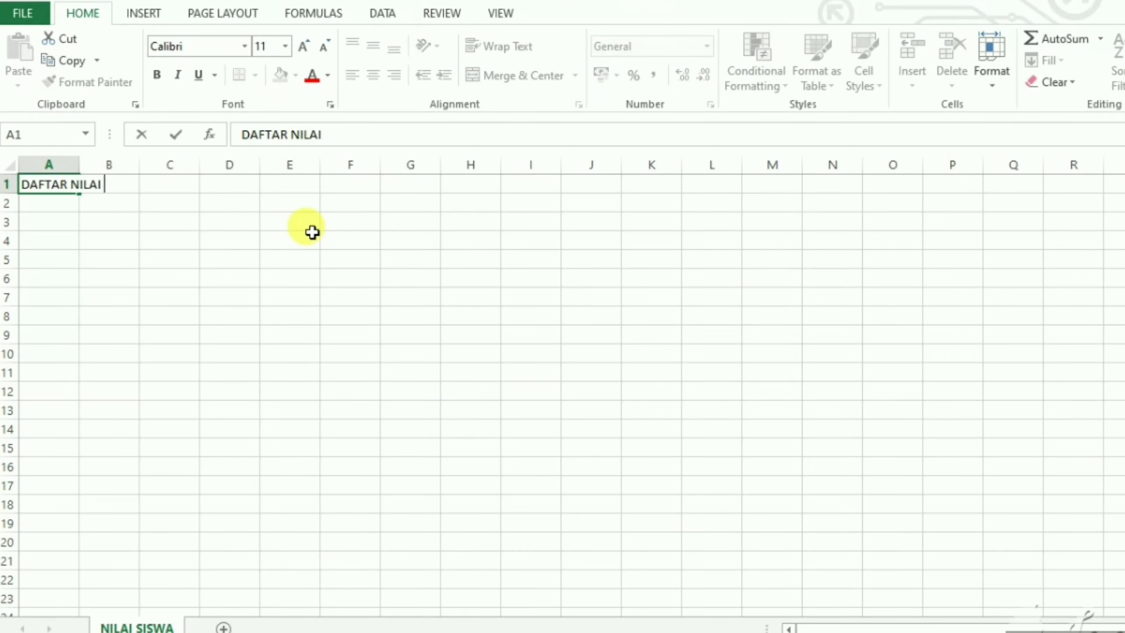
pyautogui.write(' SISWA ')
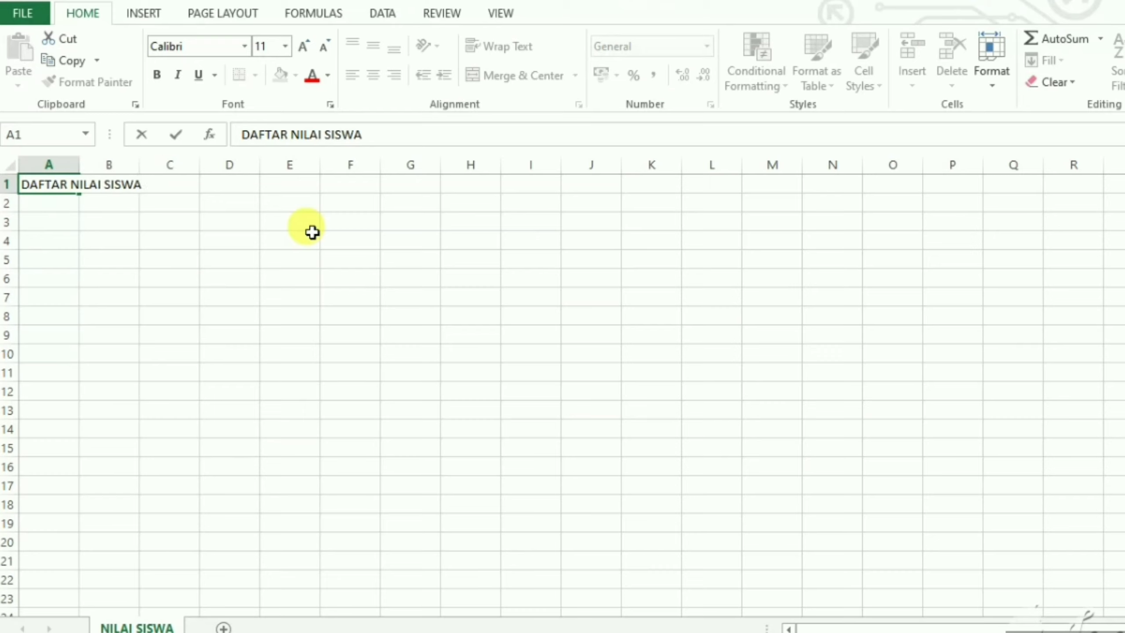
pyautogui.write('KELAS X')
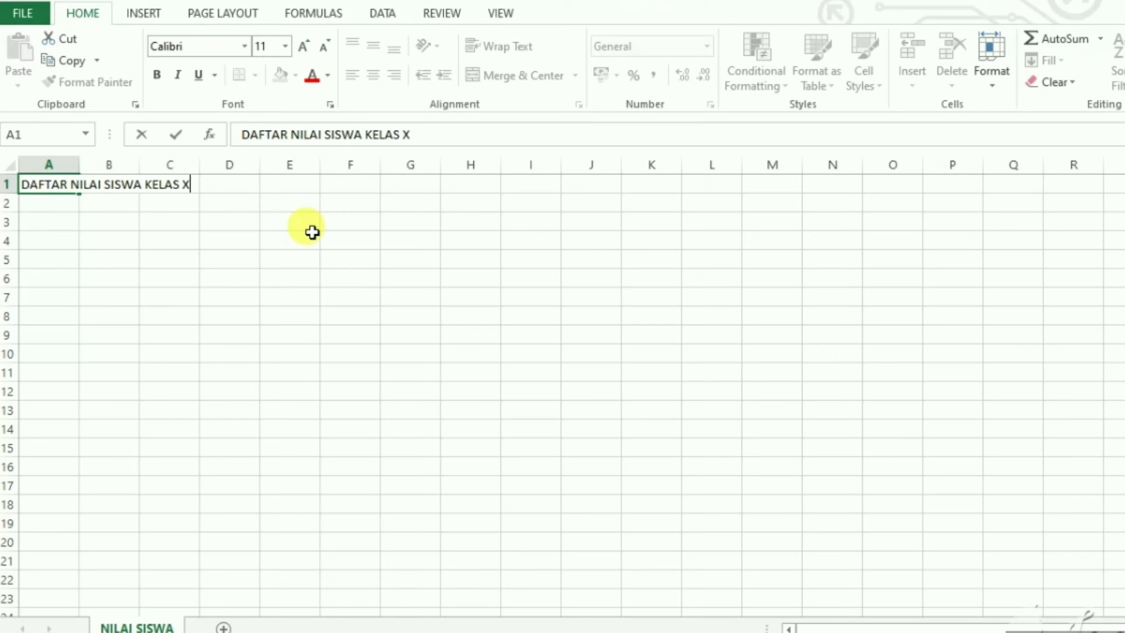
pyautogui.press('Return')
# Step: Enter the subtitle "MATA PELAJARAN SIMULASI DAN KOMUNIKASI DIGITAL" in cell A2
pyautogui.write('MATA P')
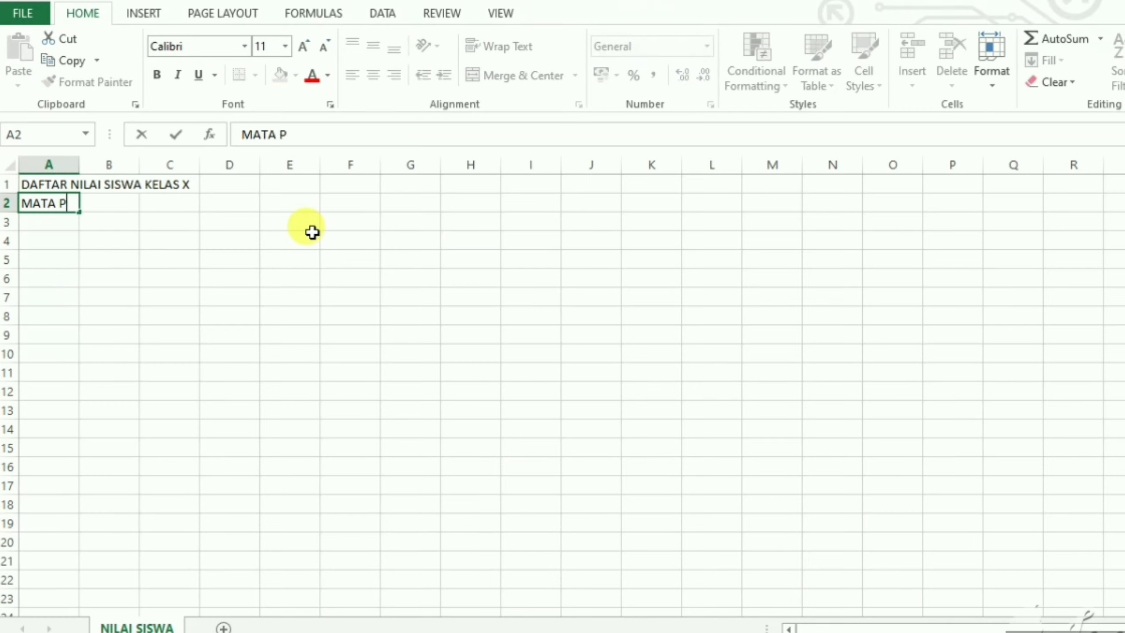
pyautogui.write('ELAJARAN SIMU')
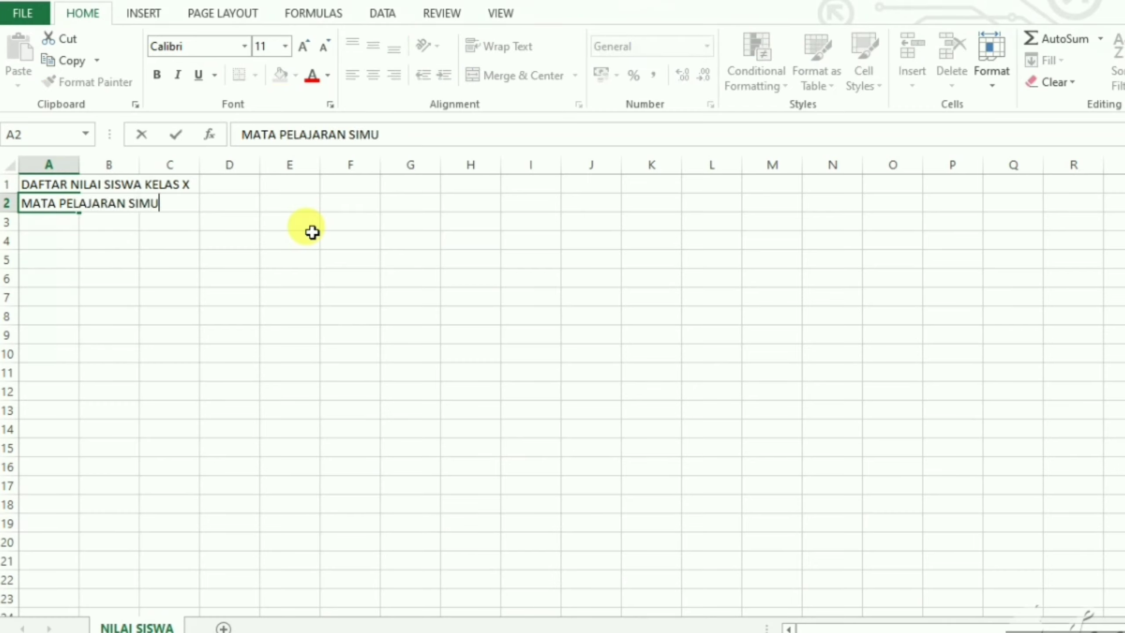
pyautogui.write('LASI DAN KO')
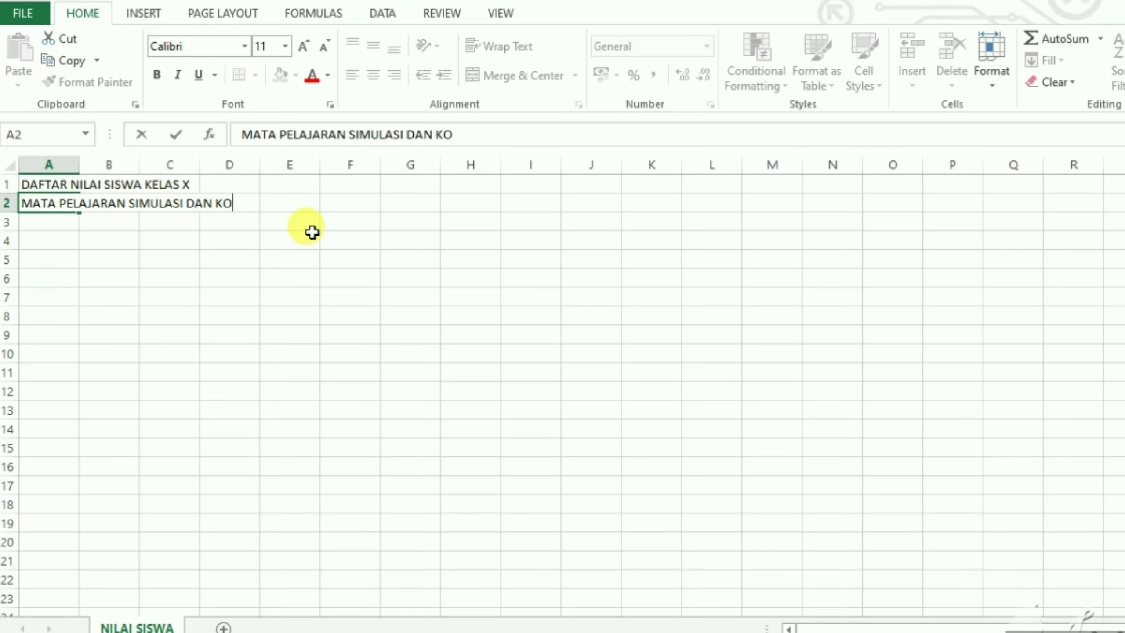
pyautogui.write('MUNIKASI DIGIT')
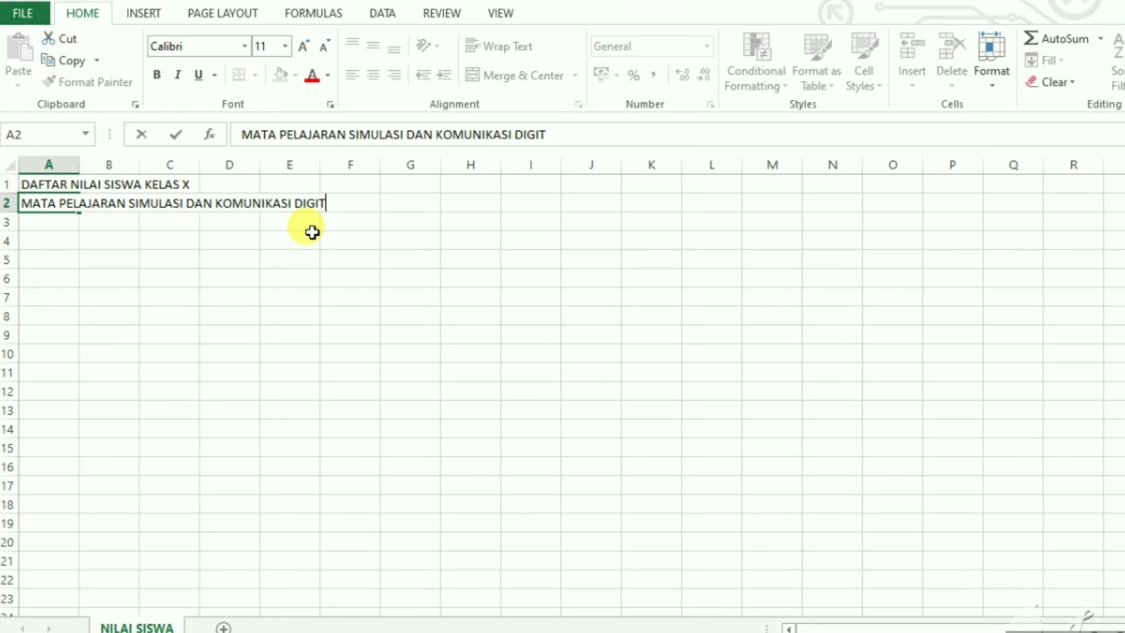
pyautogui.write('AL')
pyautogui.press('Return')
# Step: Enter the table headers NO, NAMA SISWA and NILAI in cells A4 to C4
pyautogui.press('Return')
pyautogui.write('N')
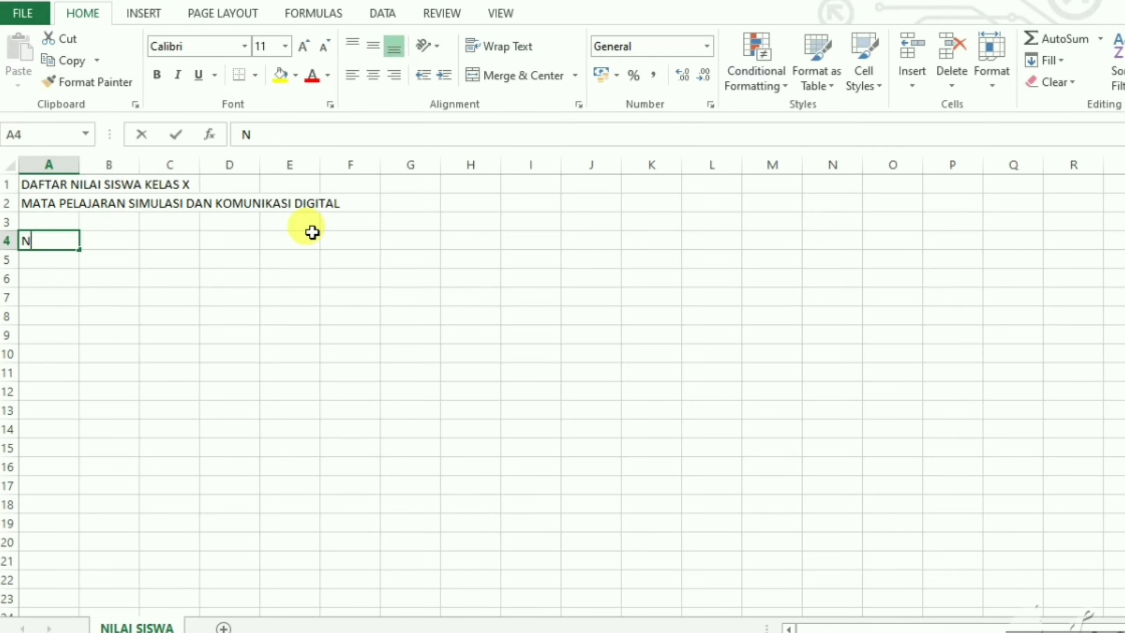
pyautogui.write('O')
pyautogui.press('Tab')
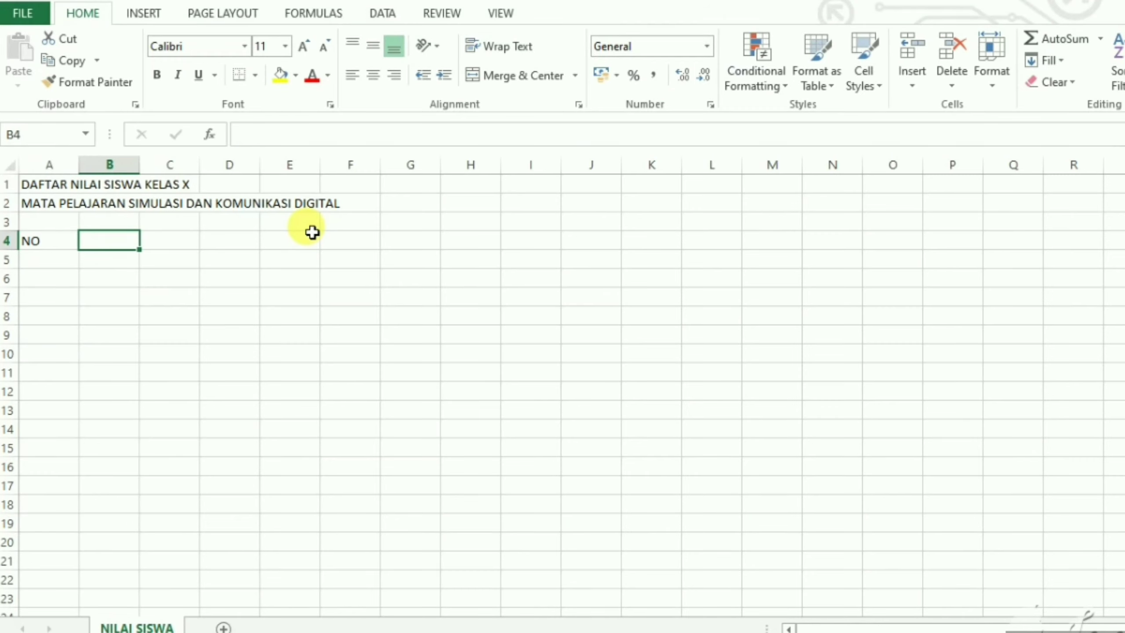
pyautogui.write('NAMA SISWA')
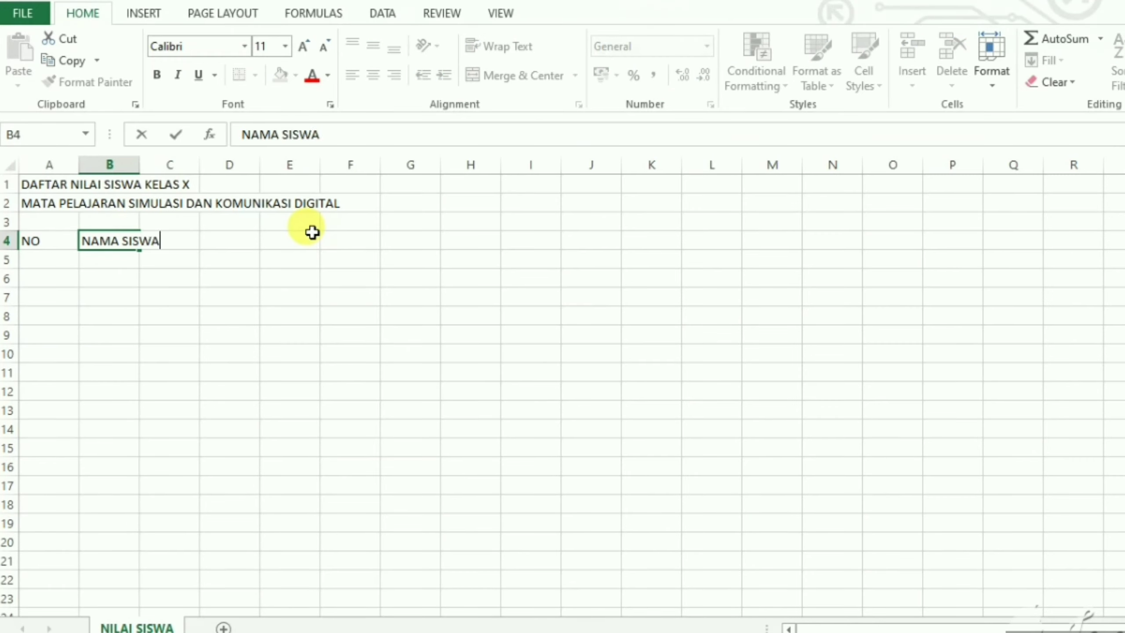
pyautogui.press('Tab')
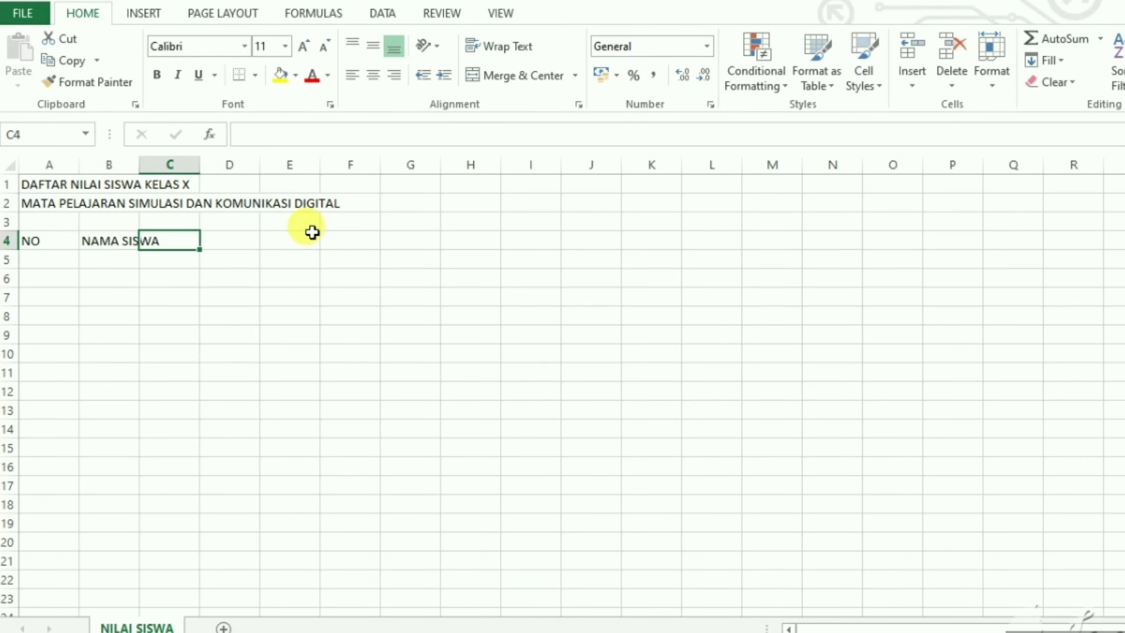
pyautogui.write('NIL')
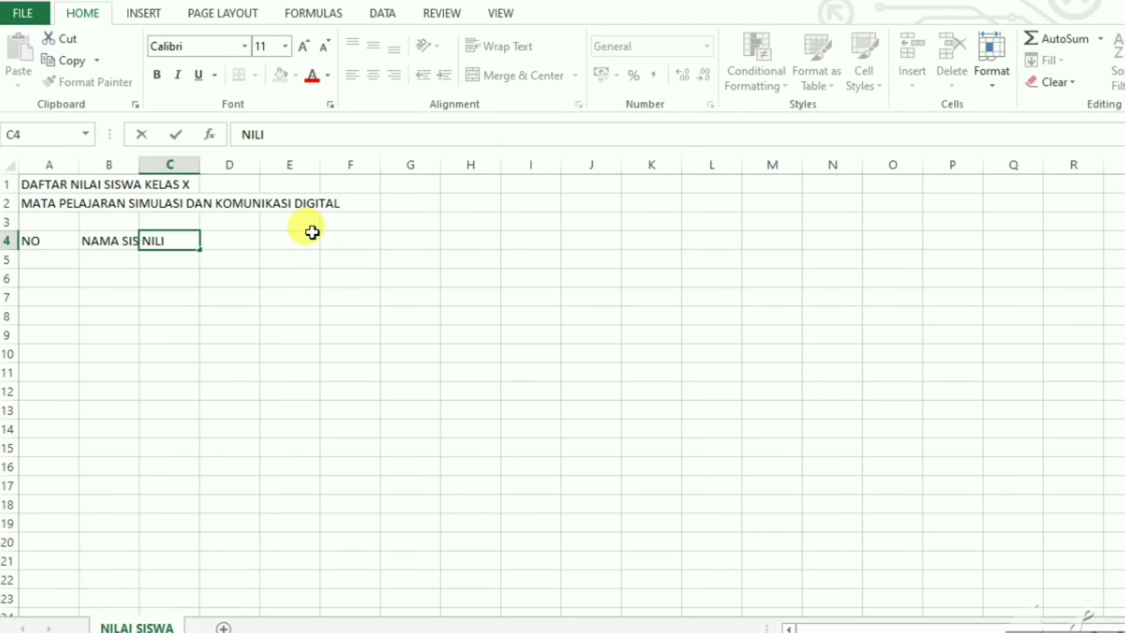
pyautogui.write('AI')
pyautogui.press('Return')
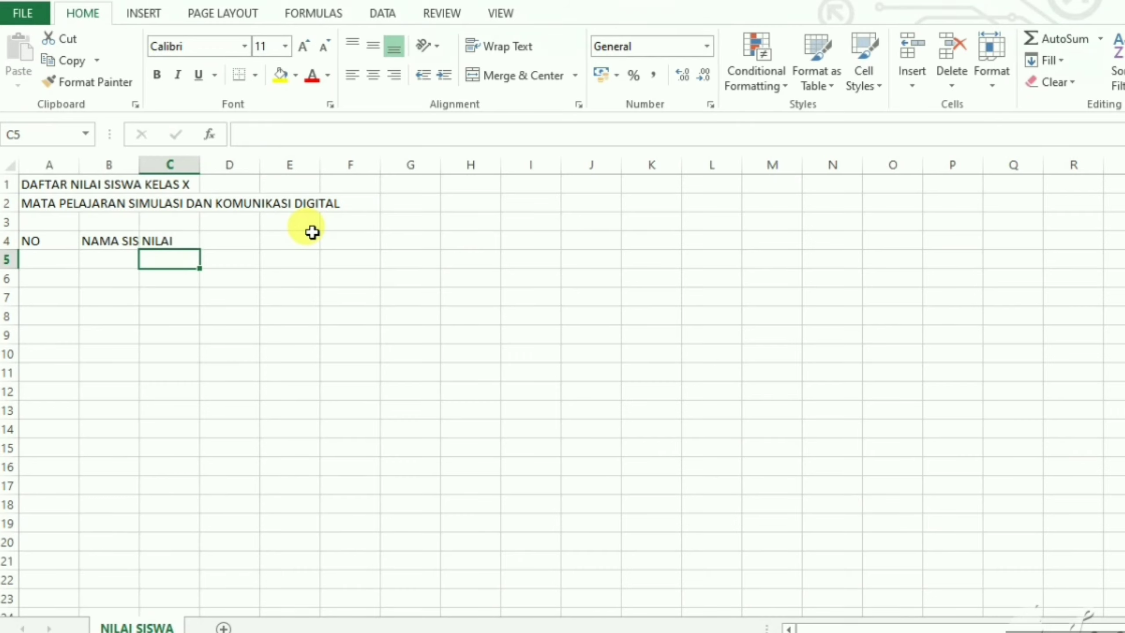
# Step: Enter the score subheaders UH, TUGAS and PAS in cells C5 to E5, below the NILAI header
pyautogui.write('UH')
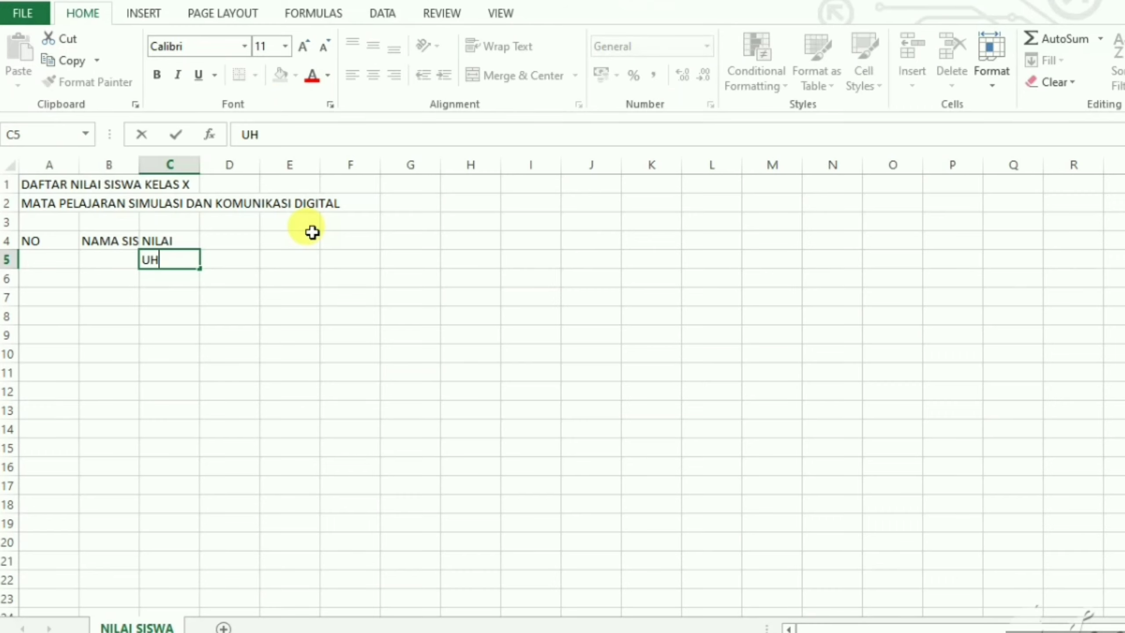
pyautogui.press('Tab')
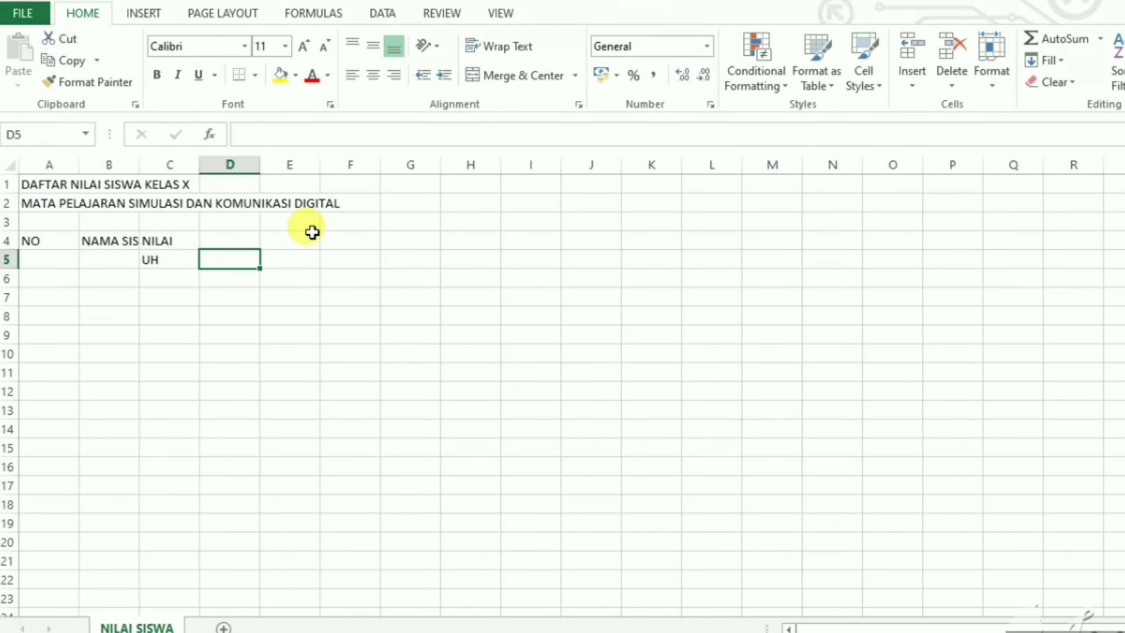
pyautogui.write('TUGAS')
pyautogui.press('Tab')
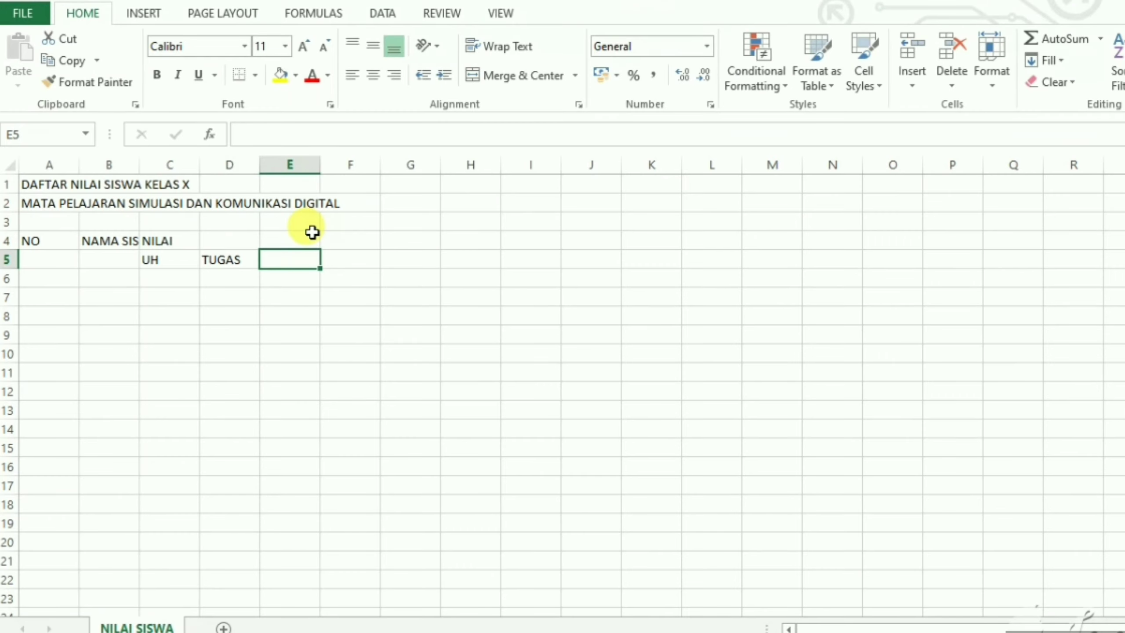
pyautogui.write('PAS')
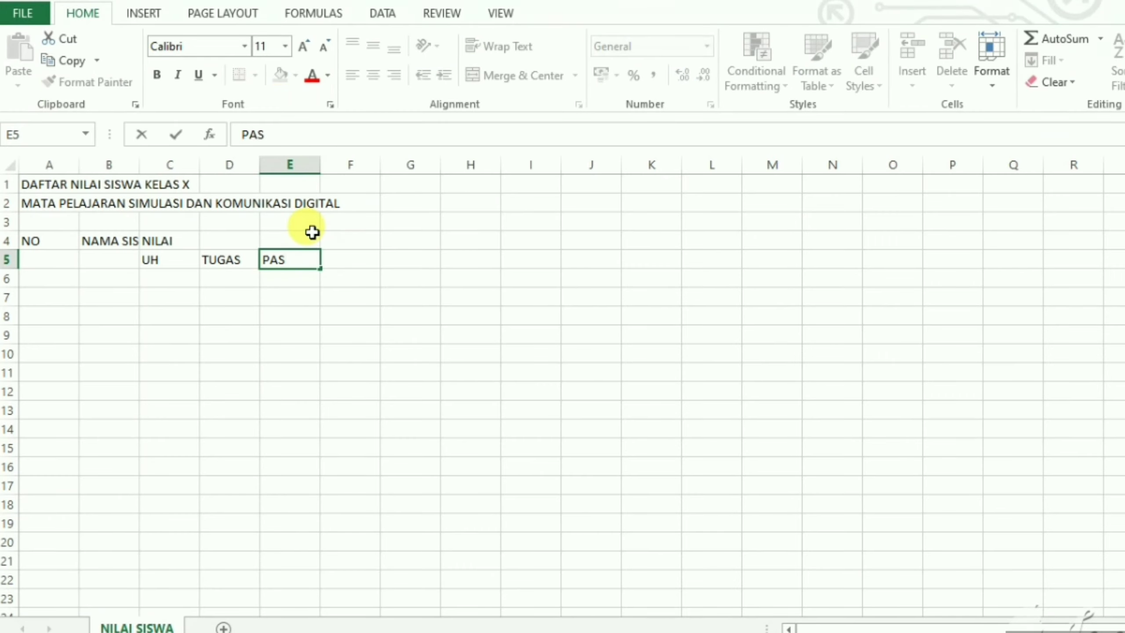
pyautogui.press('Tab')
# Step: Enter the header KETUNTASAN in cell F4
pyautogui.press('Up')
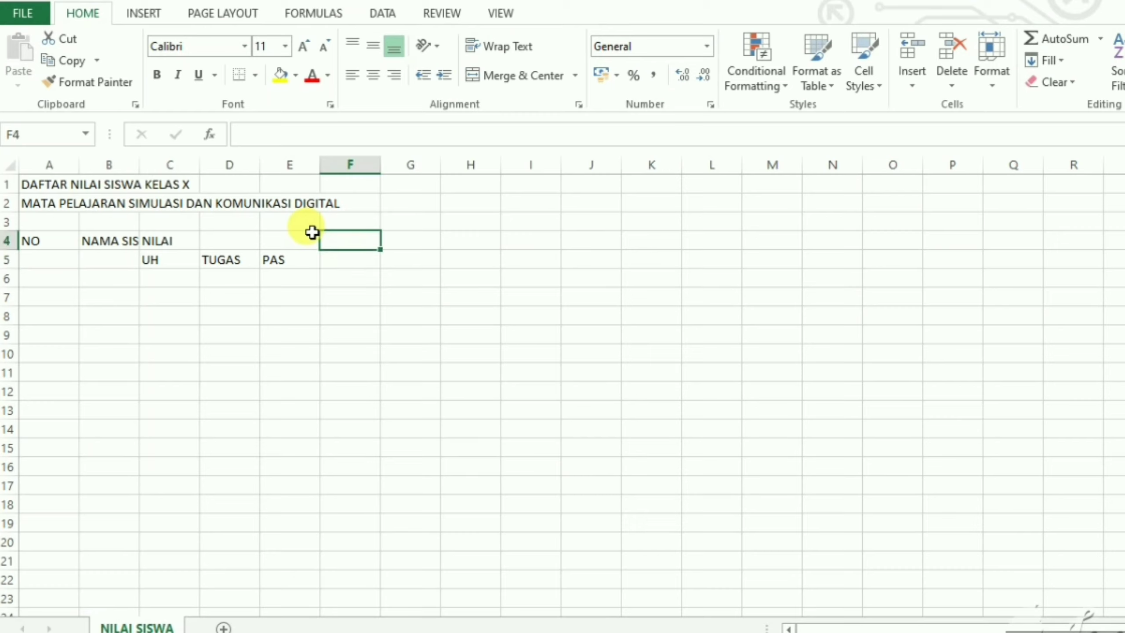
pyautogui.write('KETUNTASAN')
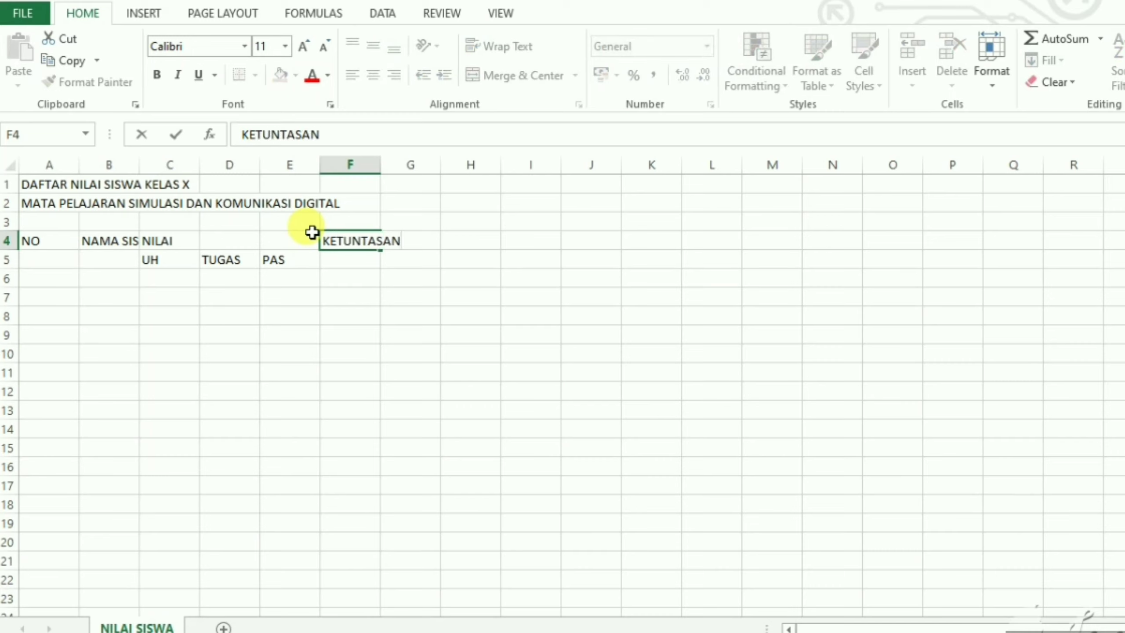
pyautogui.press('Return')
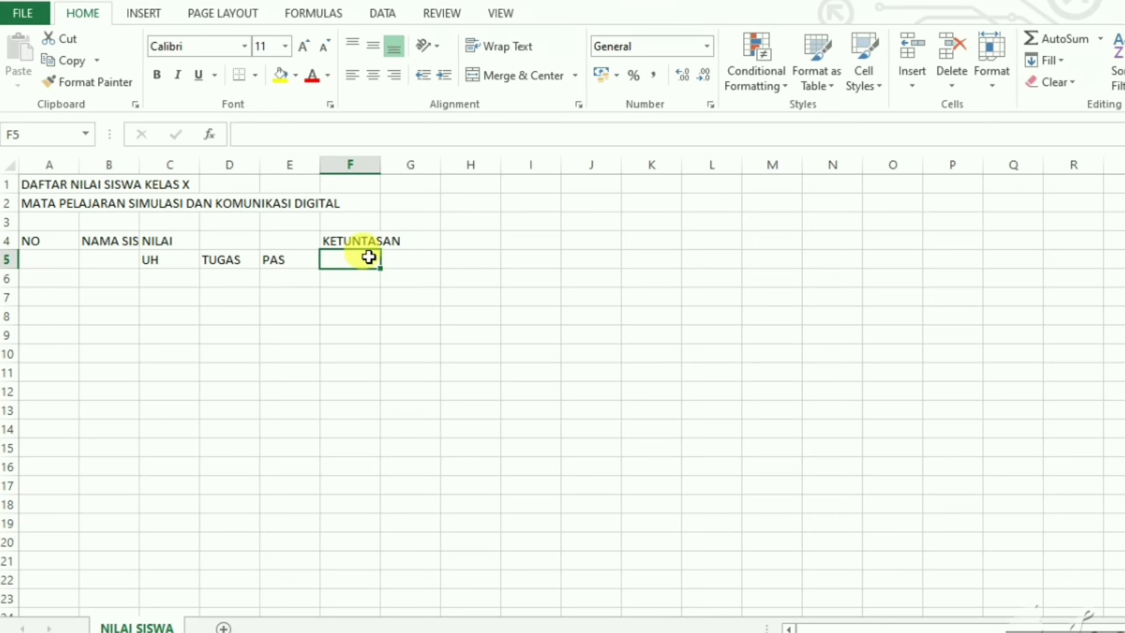
pyautogui.write('>=75')
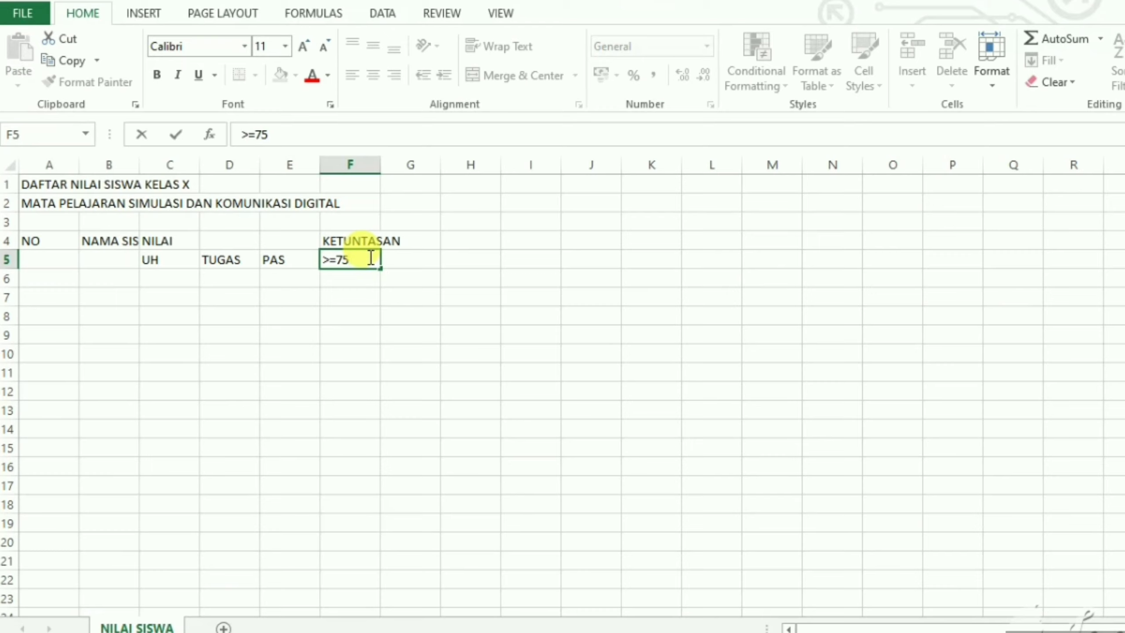
pyautogui.press('BackSpace')
pyautogui.press('BackSpace')
pyautogui.press('BackSpace')
pyautogui.press('BackSpace')
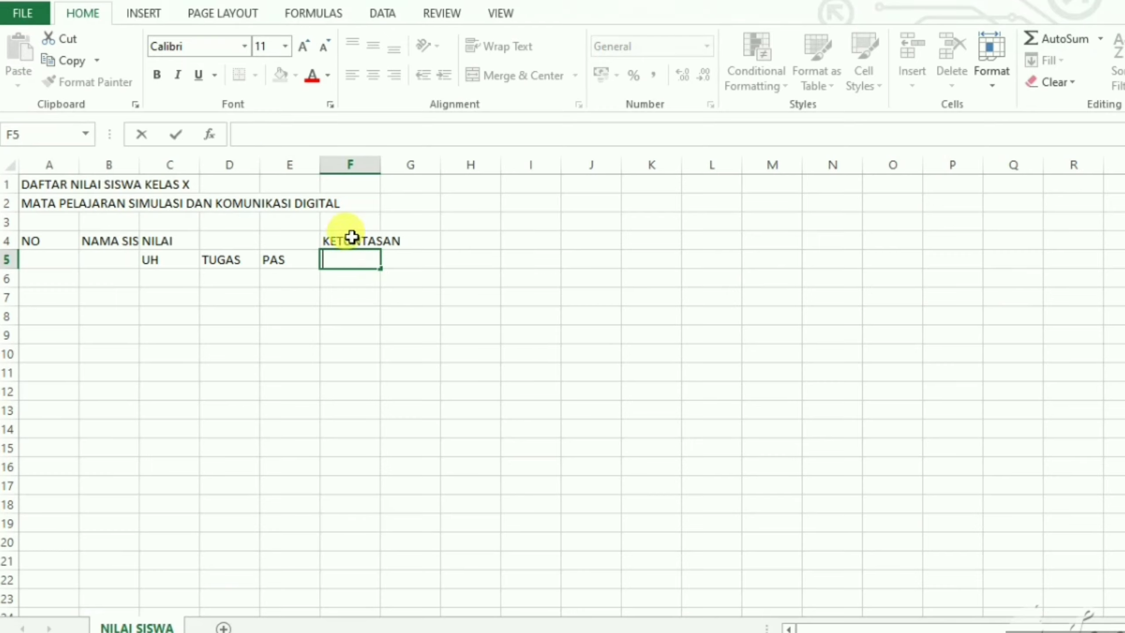
# Step: Extend the header in cell F4 to read "KETUNTASAN (>=75)"
pyautogui.click(351, 239)
pyautogui.click(339, 135)
pyautogui.write('(')
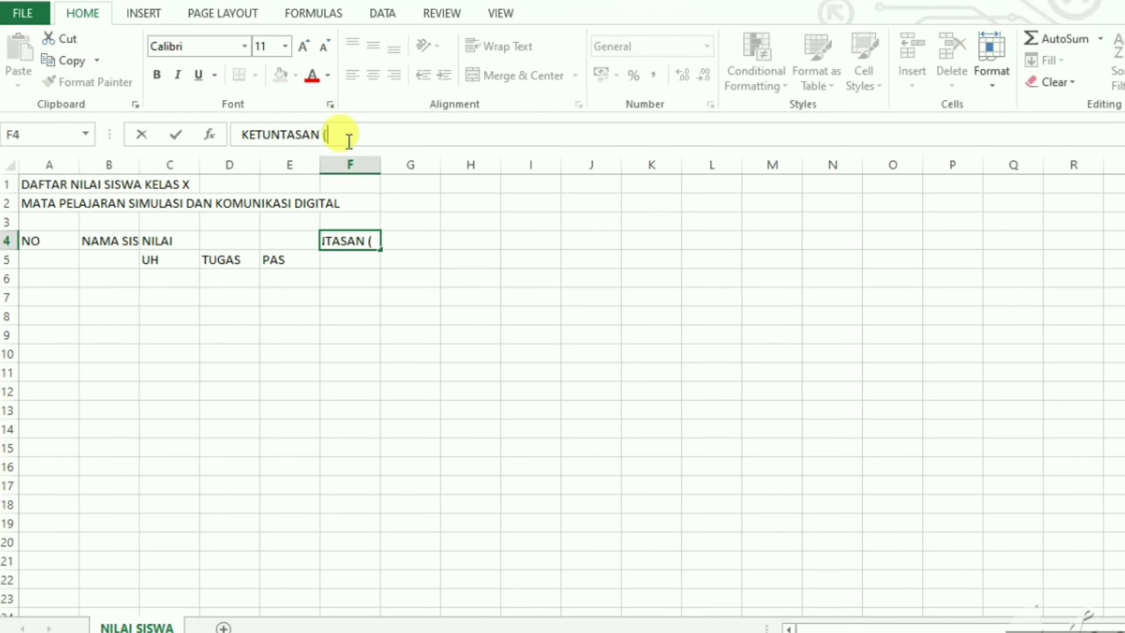
pyautogui.write('>=75)')
pyautogui.press('Return')
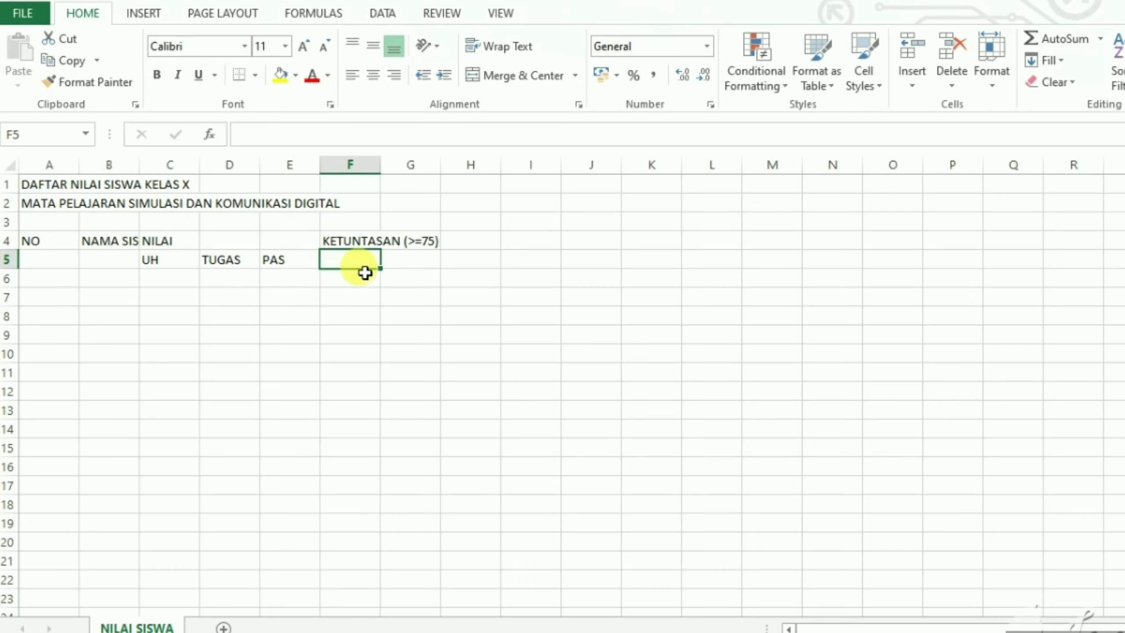
# Step: Enter the subheaders AND, OR and IF in cells F5 to H5, below the KETUNTASAN header
pyautogui.write('AND')
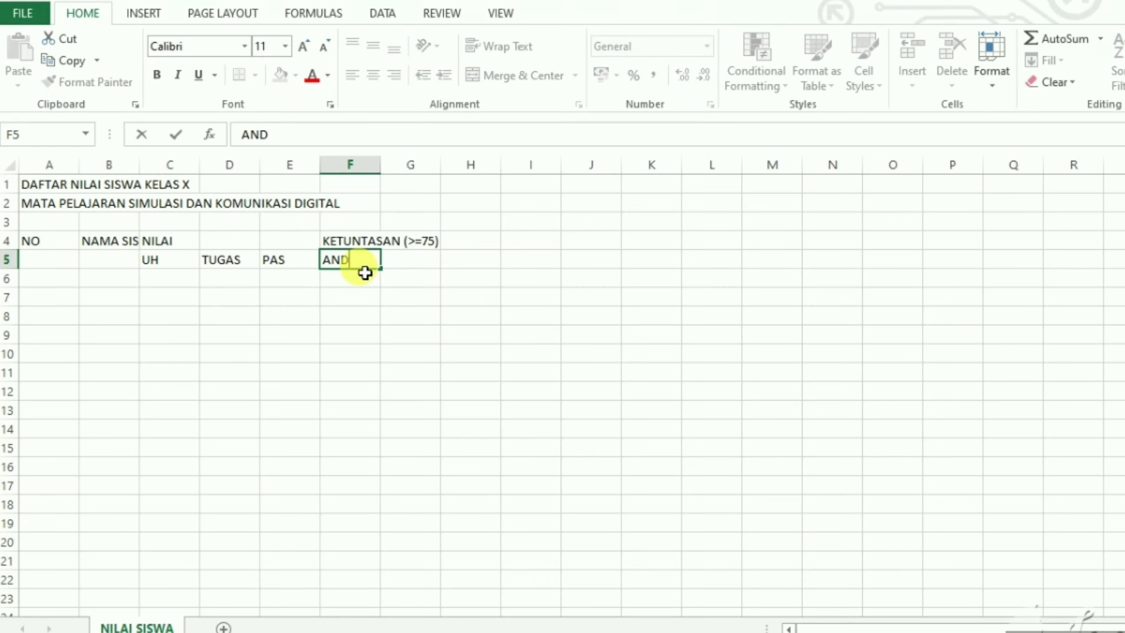
pyautogui.press('Tab')
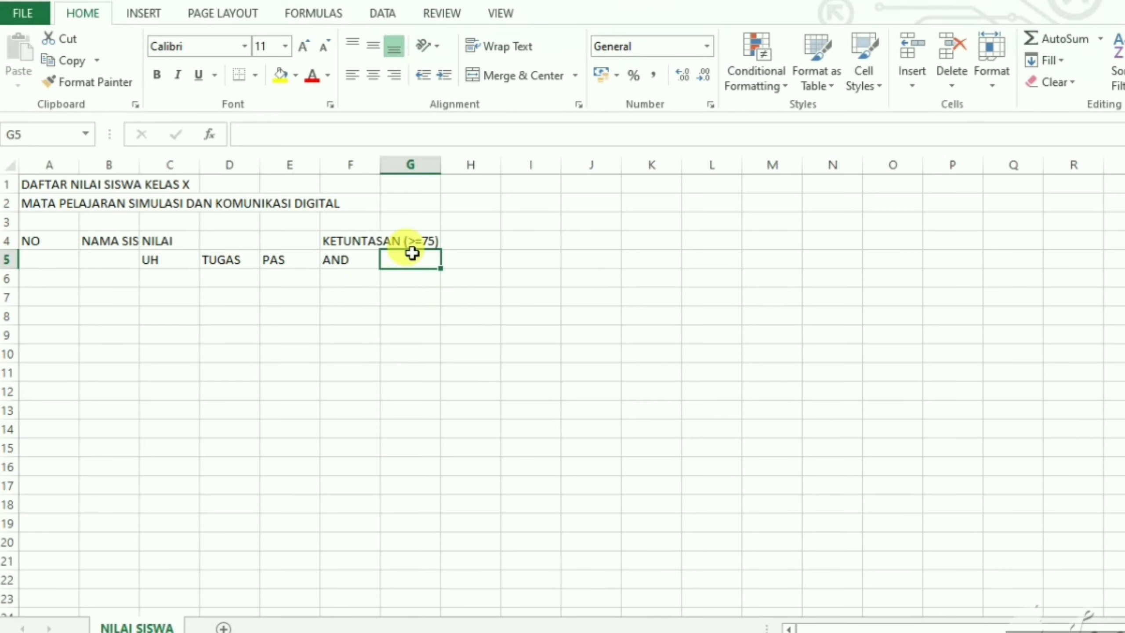
pyautogui.write('OR')
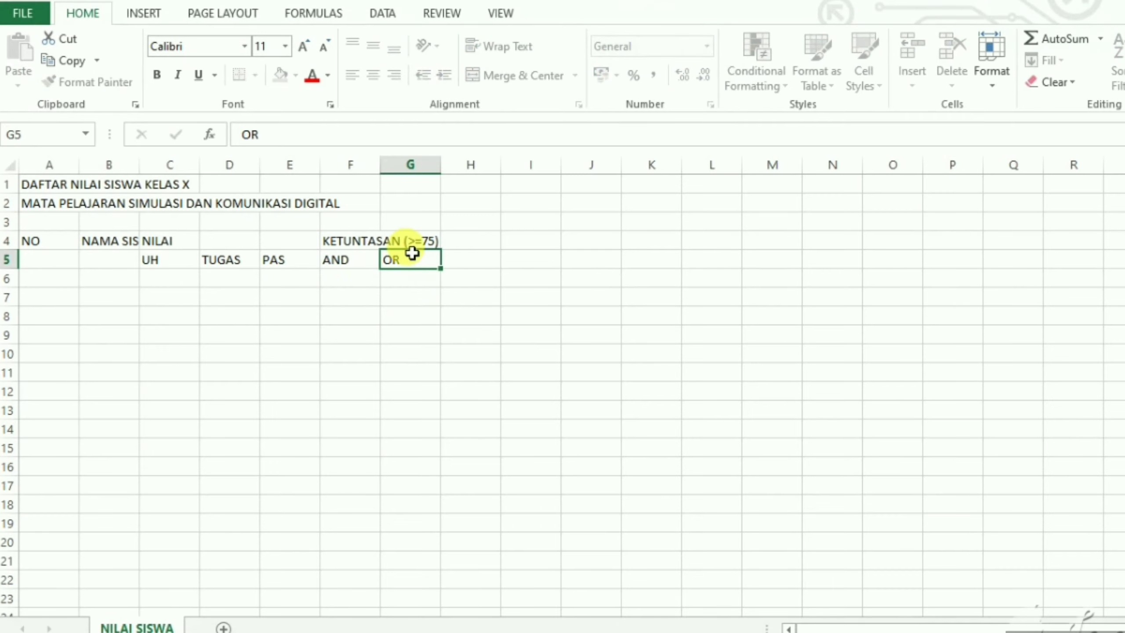
pyautogui.press('Return')
pyautogui.click(410, 253)
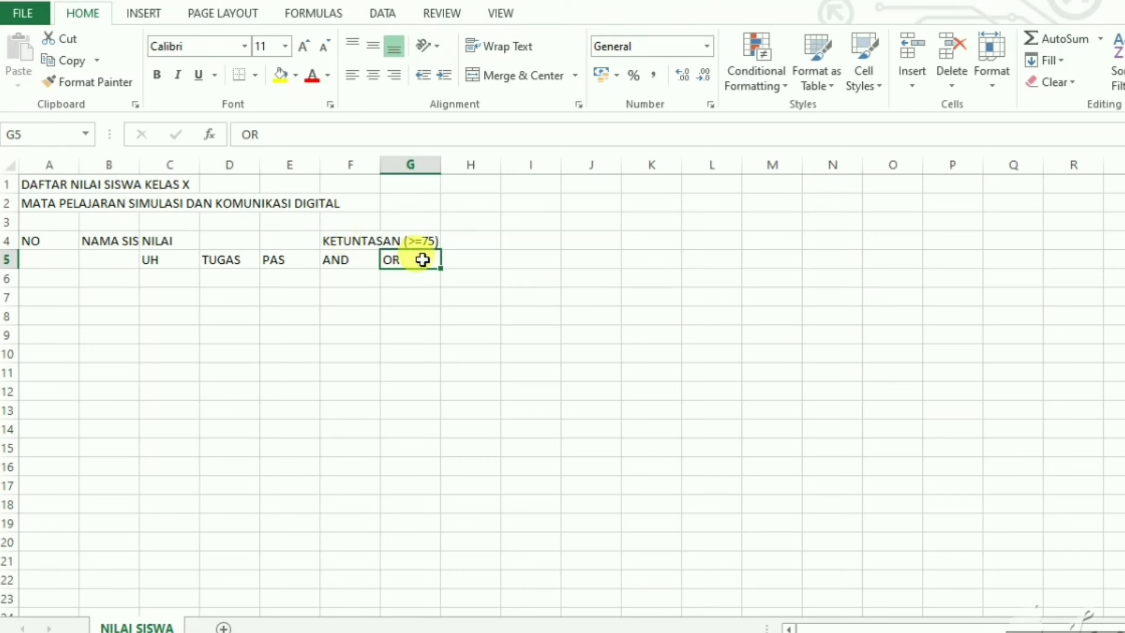
pyautogui.click(459, 259)
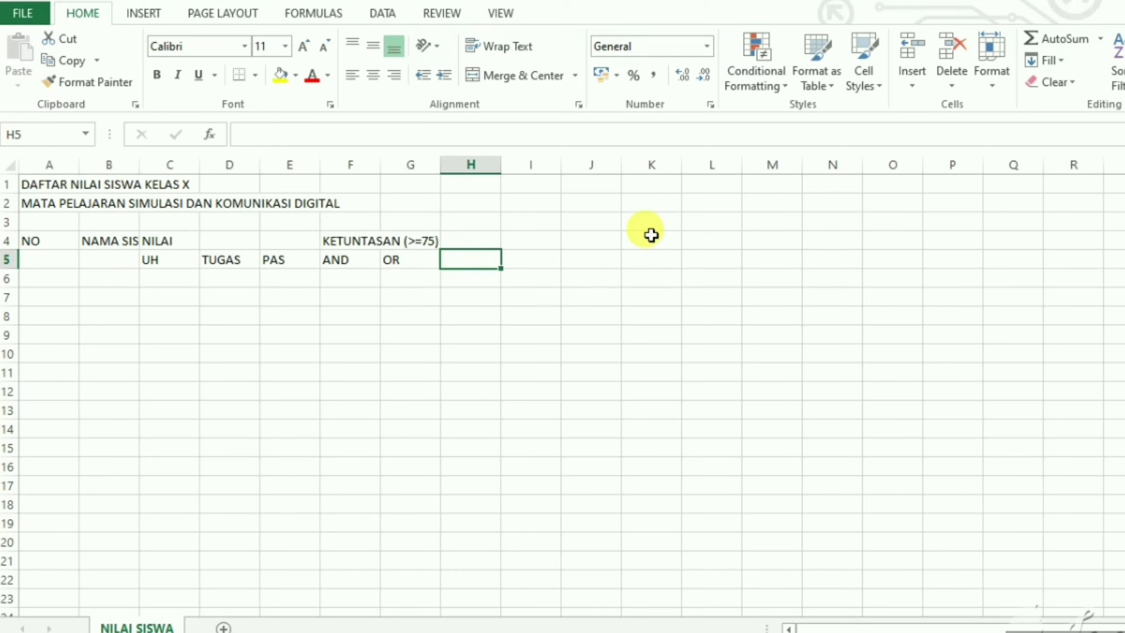
pyautogui.write('IF')
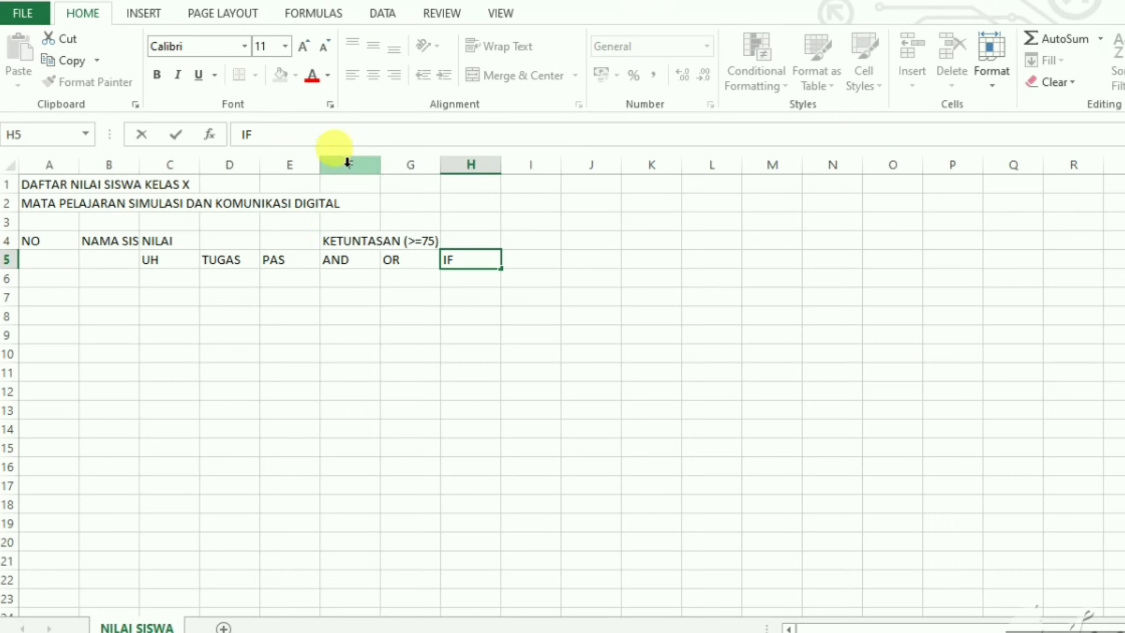
pyautogui.click(340, 260)
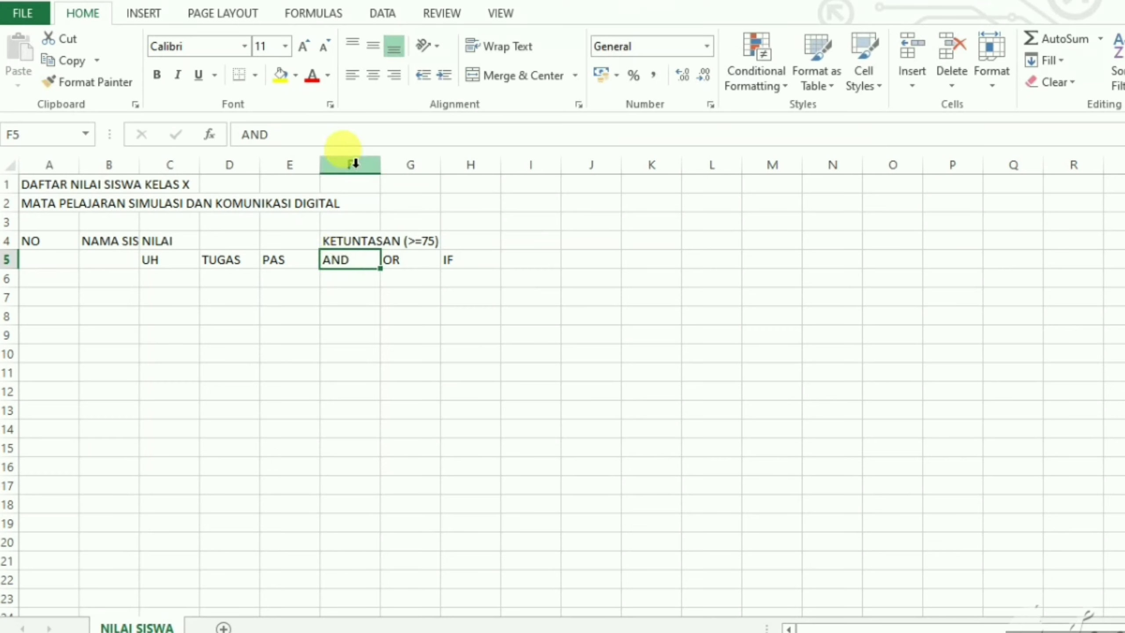
# Step: Insert a new column before the KETUNTASAN column and enter the subheader RATA-RATA in cell F5
pyautogui.rightClick(354, 164)
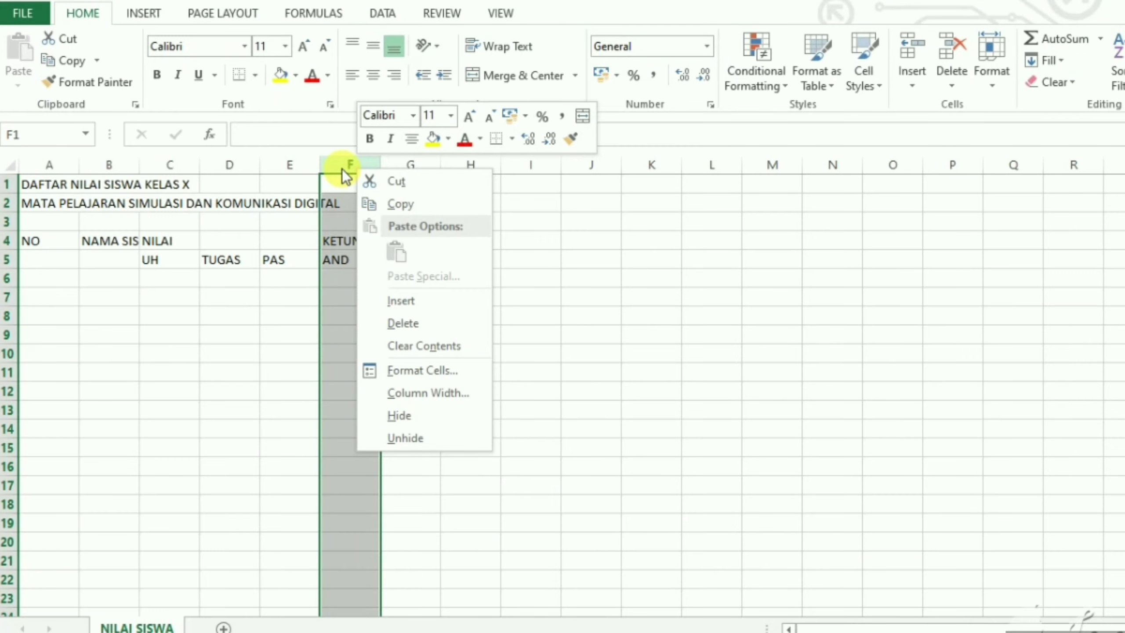
pyautogui.click(414, 306)
pyautogui.click(353, 262)
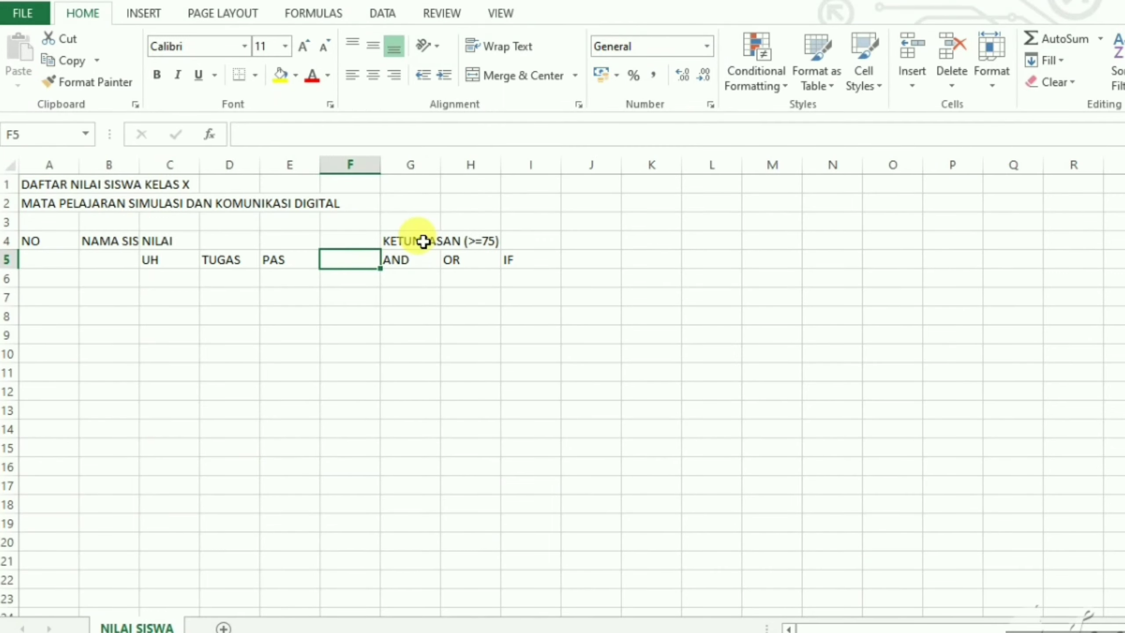
pyautogui.write('RATA-RATA')
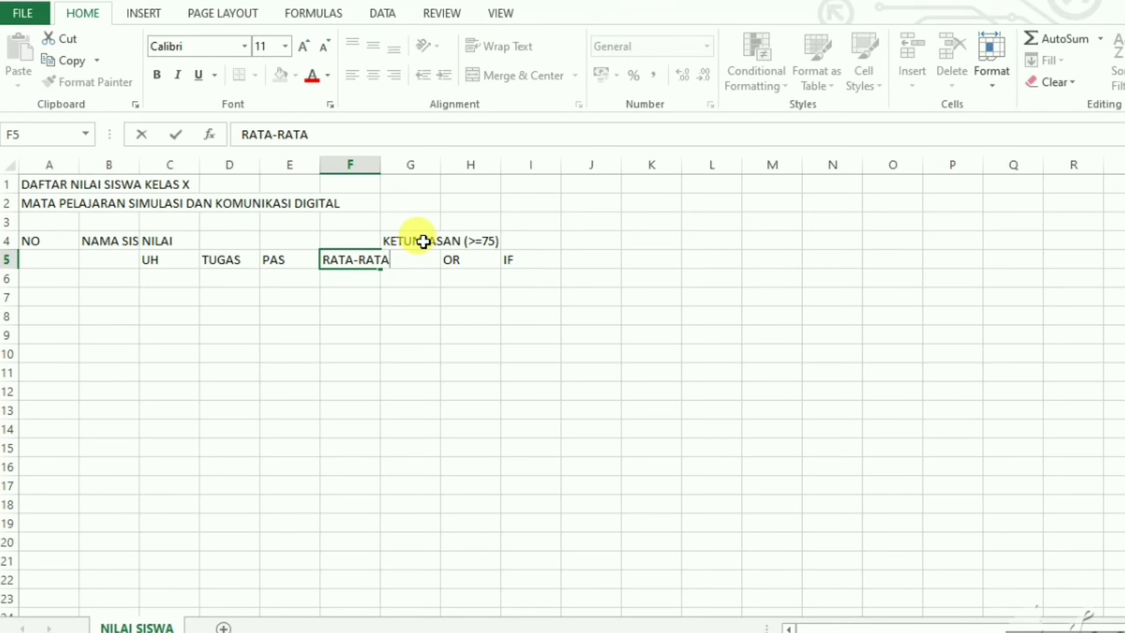
pyautogui.press('Return')
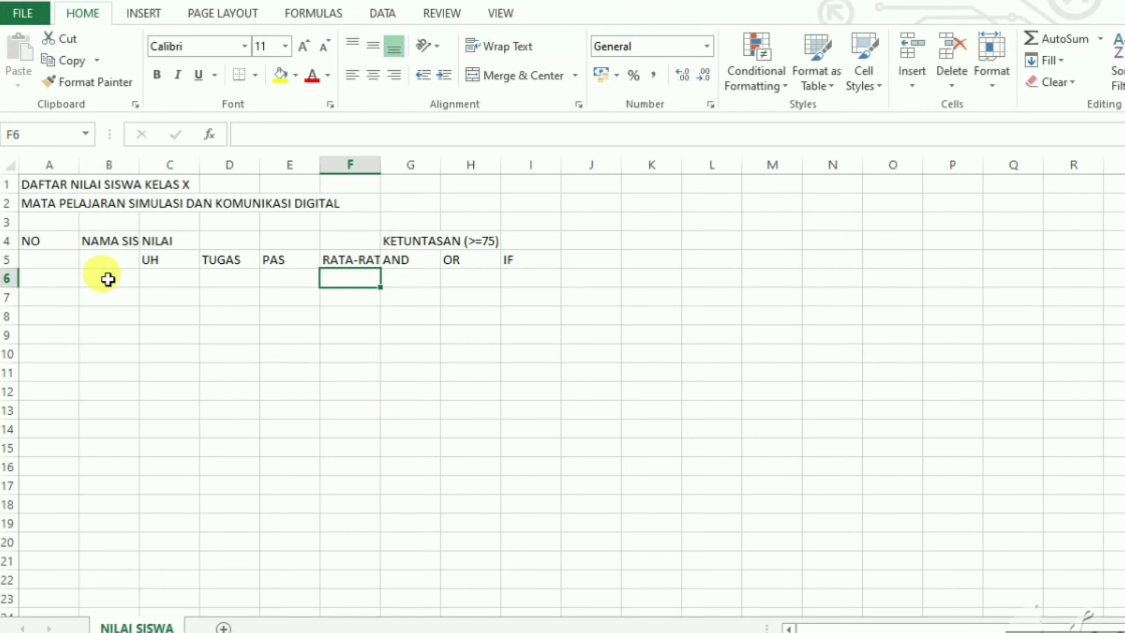
# Step: Enter the seven students' names in cells B6 to B12, below the NAMA SISWA header
pyautogui.click(96, 280)
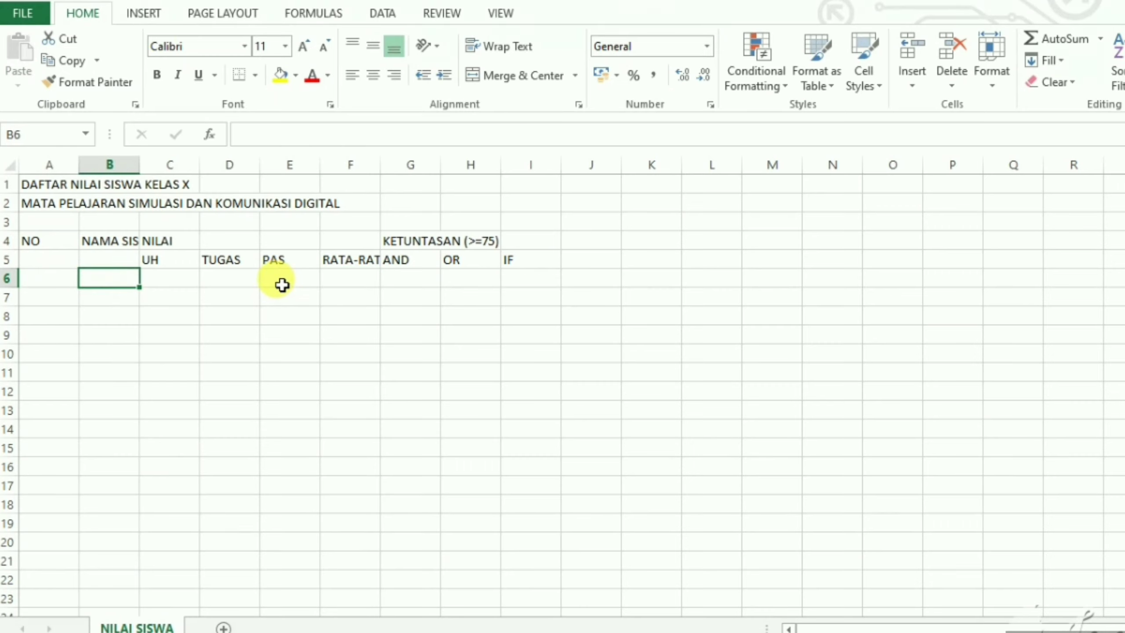
pyautogui.write('DENI')
pyautogui.press('Return')
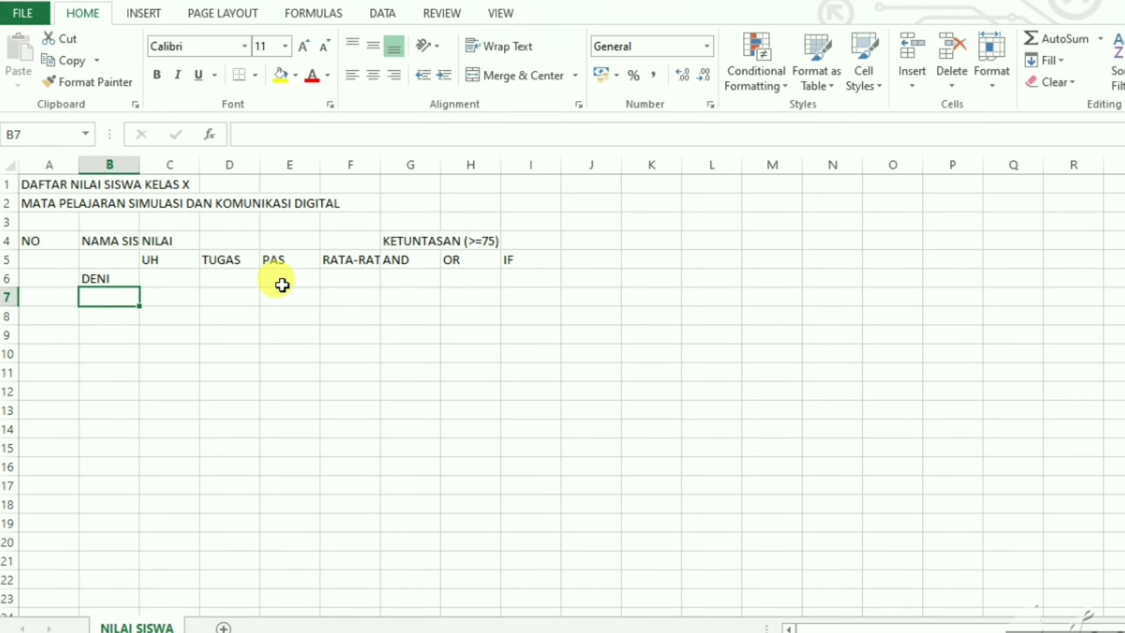
pyautogui.write('INDAH')
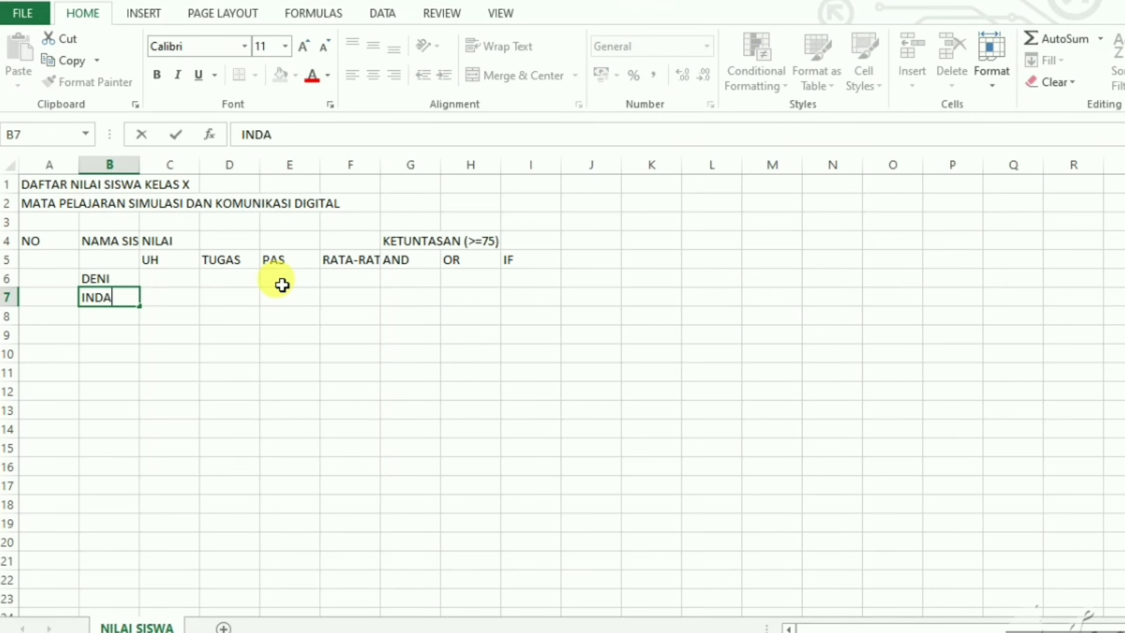
pyautogui.press('Return')
pyautogui.write('FITRI')
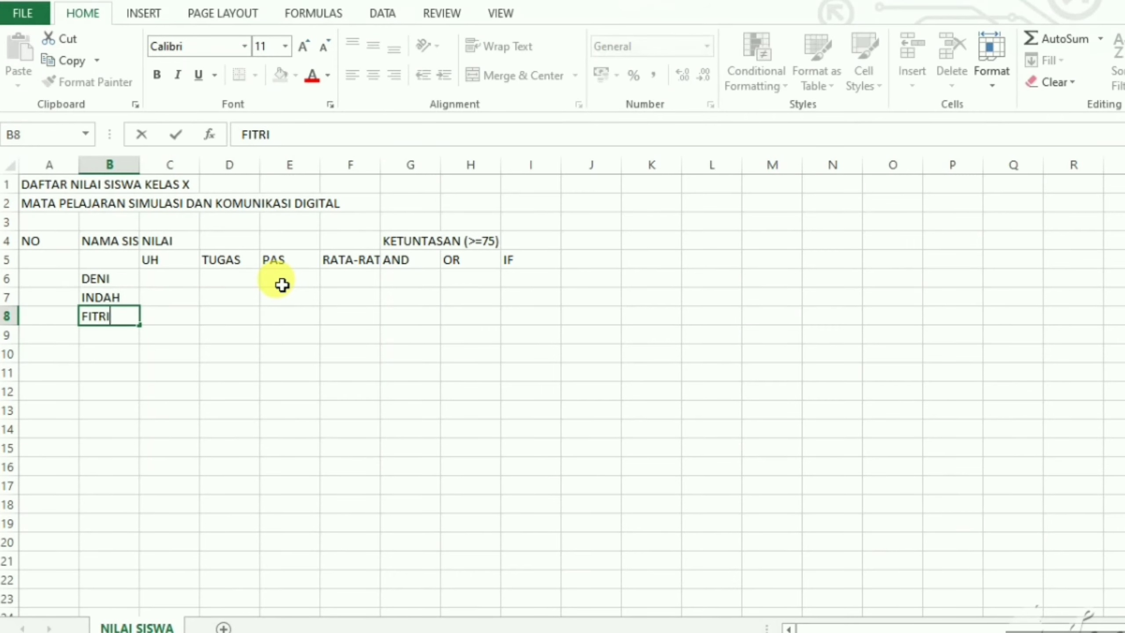
pyautogui.press('Return')
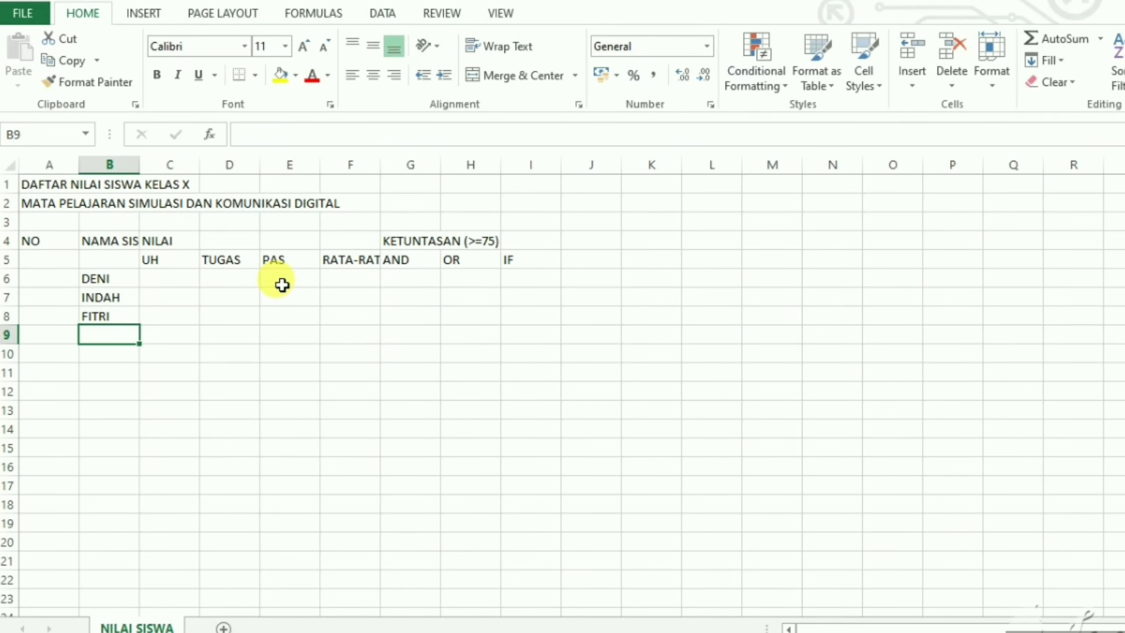
pyautogui.write('KEVIN')
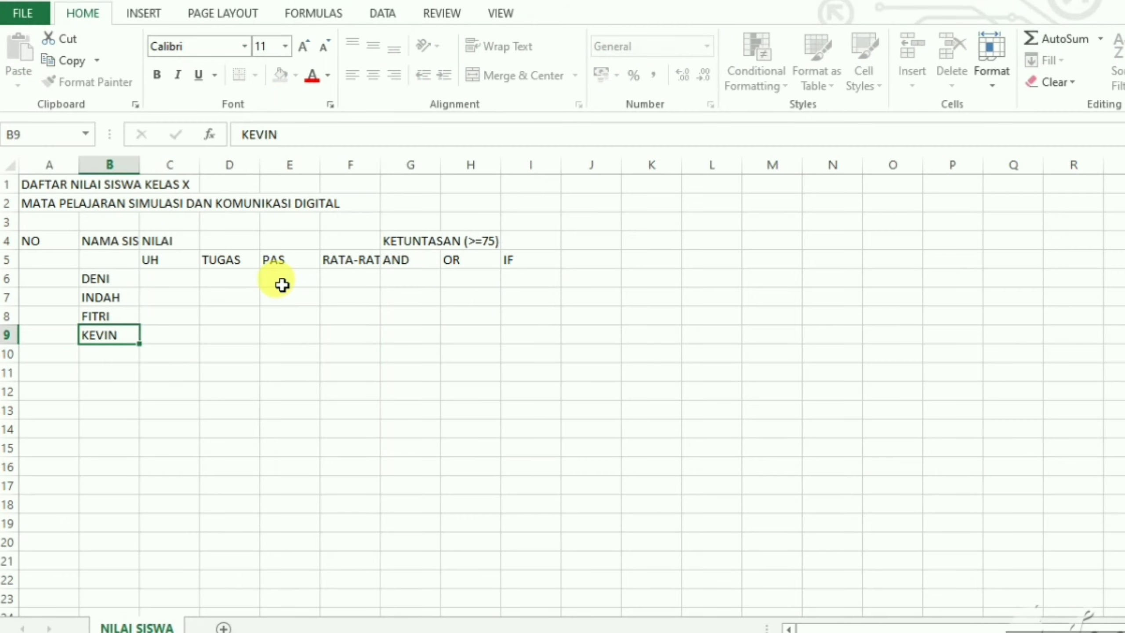
pyautogui.press('Return')
pyautogui.write('DODIT')
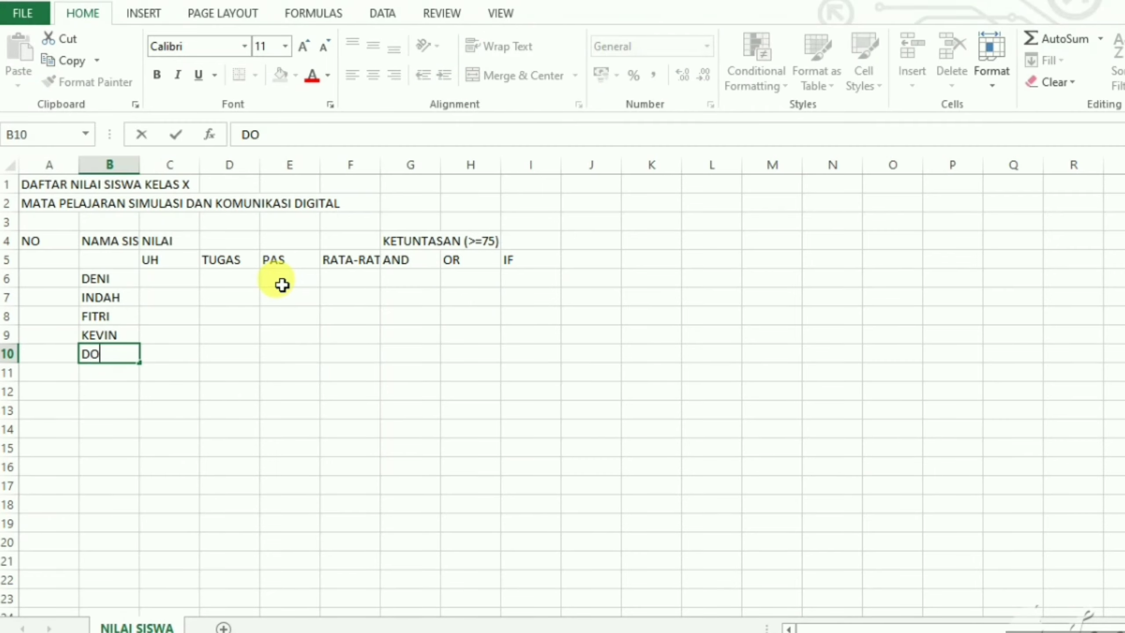
pyautogui.press('Return')
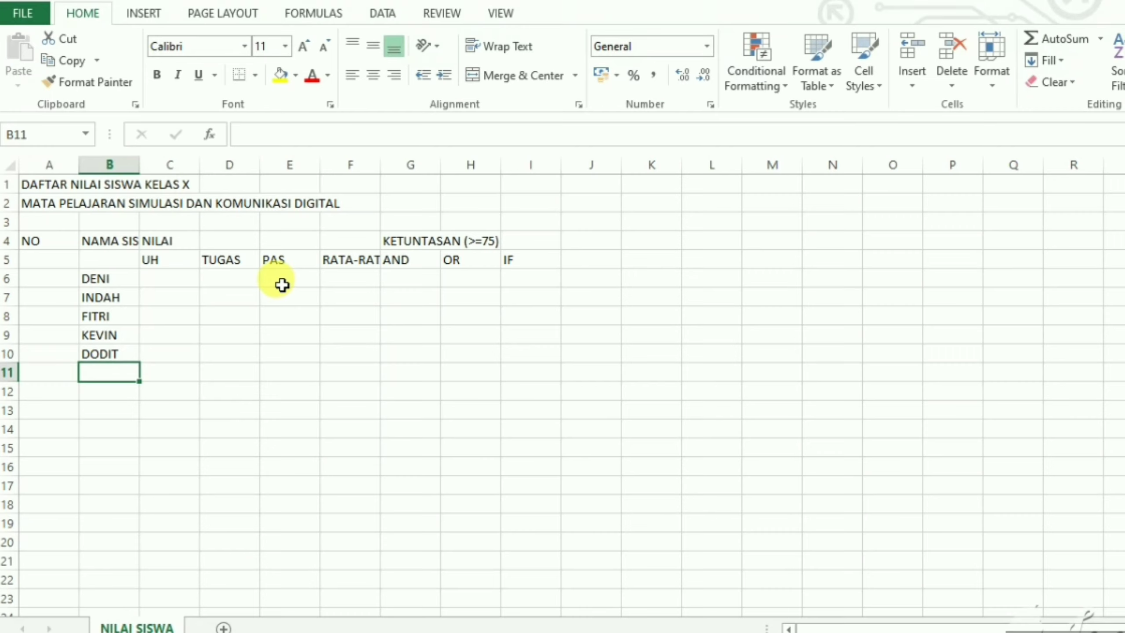
pyautogui.write('ZIVARA')
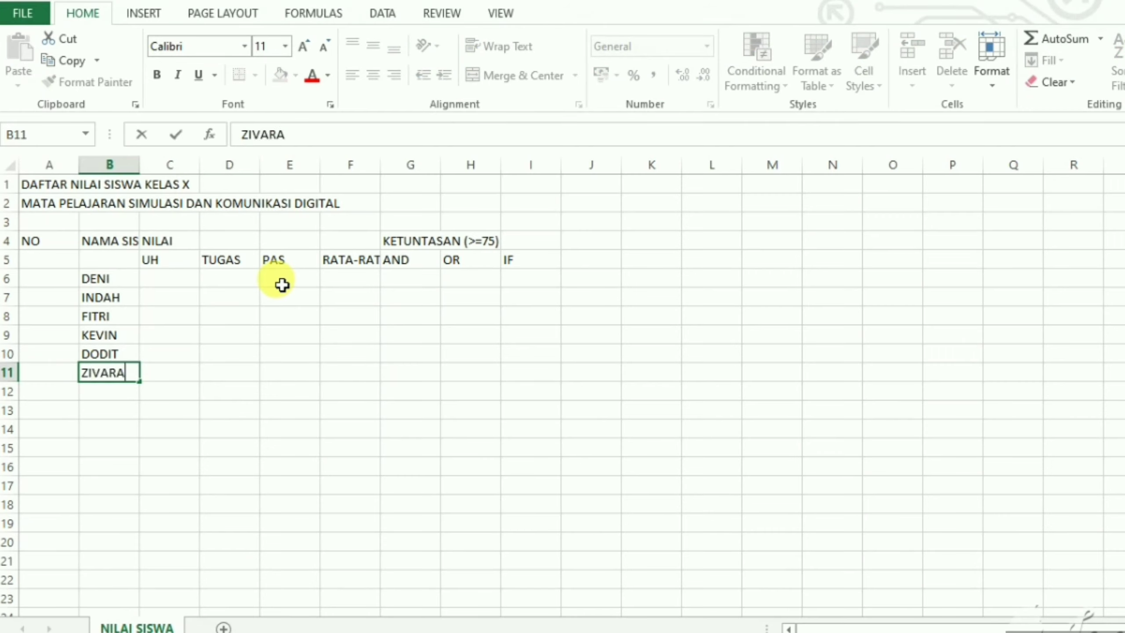
pyautogui.press('Return')
pyautogui.write('YOSSI')
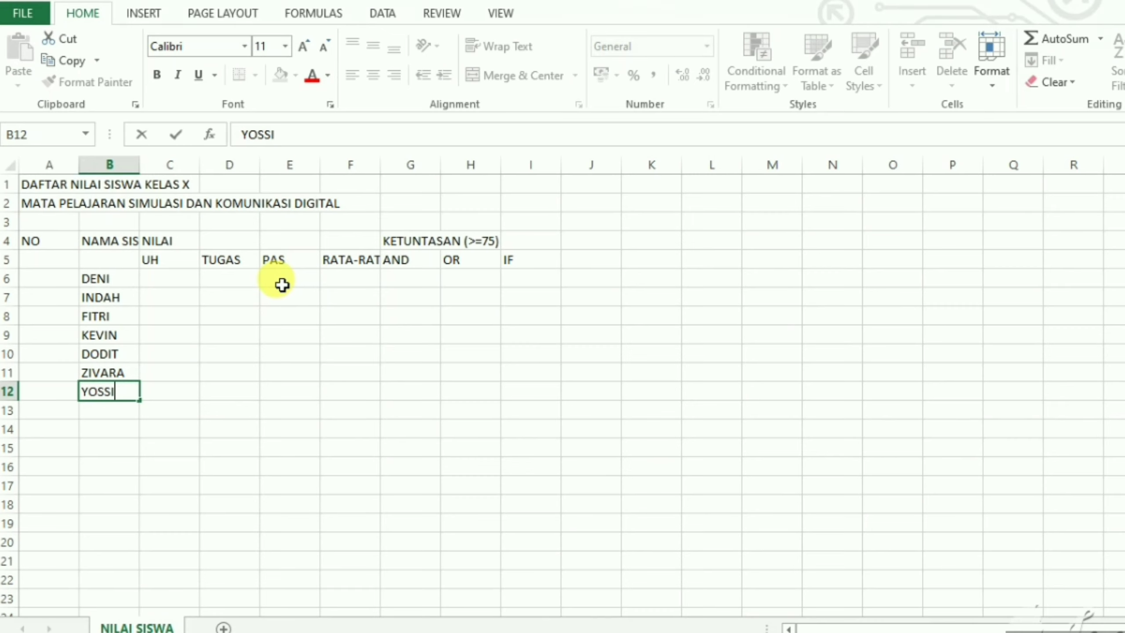
pyautogui.press('Return')
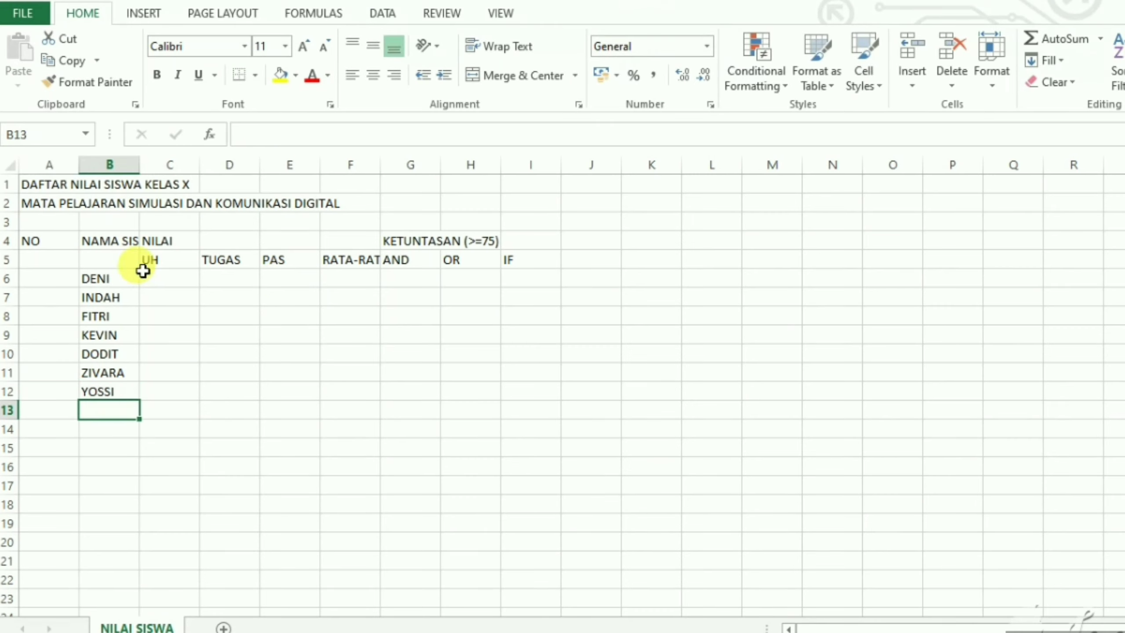
# Step: Enter the UH scores 80, 78, 93, 70, 73, 75 and 82 in cells C6 to C12
pyautogui.click(169, 272)
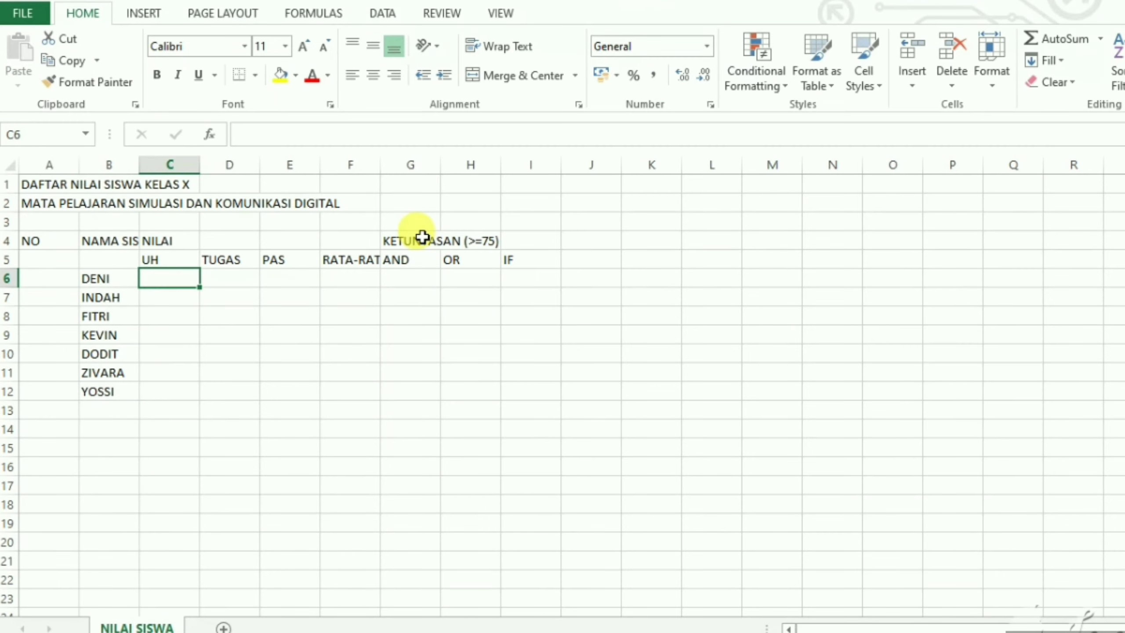
pyautogui.write('80')
pyautogui.press('Return')
pyautogui.write('78')
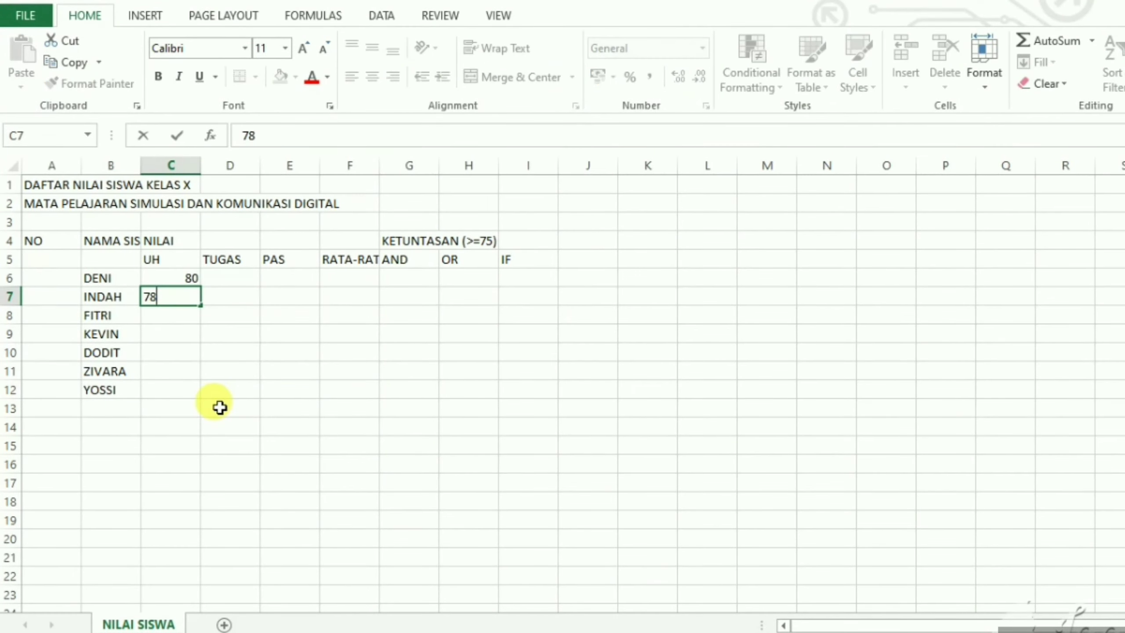
pyautogui.press('Return')
pyautogui.write('93')
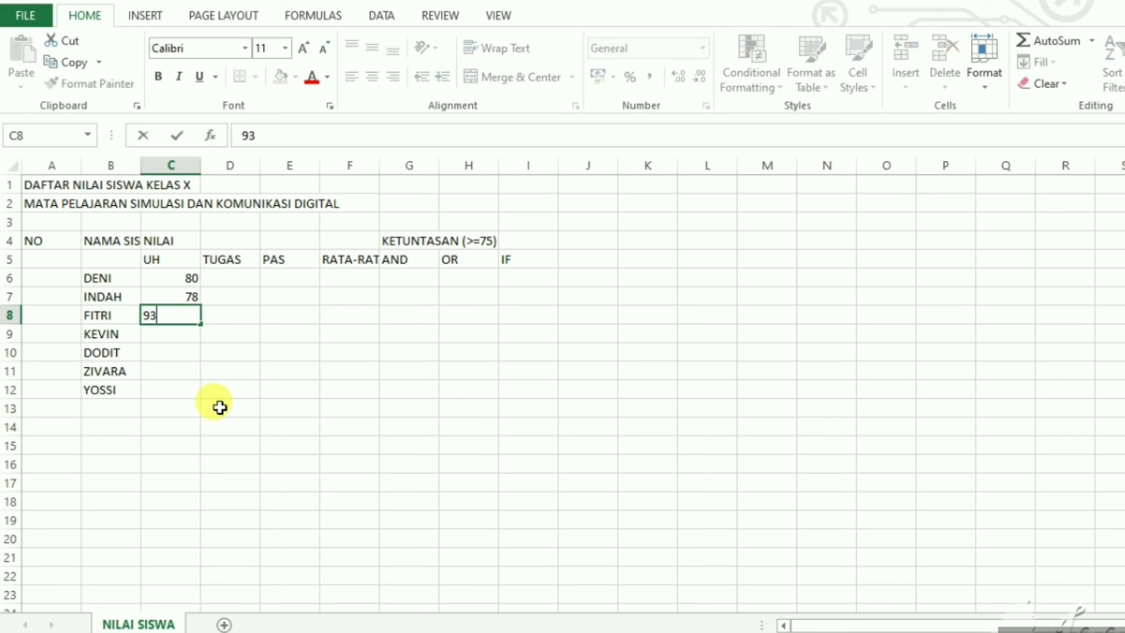
pyautogui.press('Return')
pyautogui.write('70')
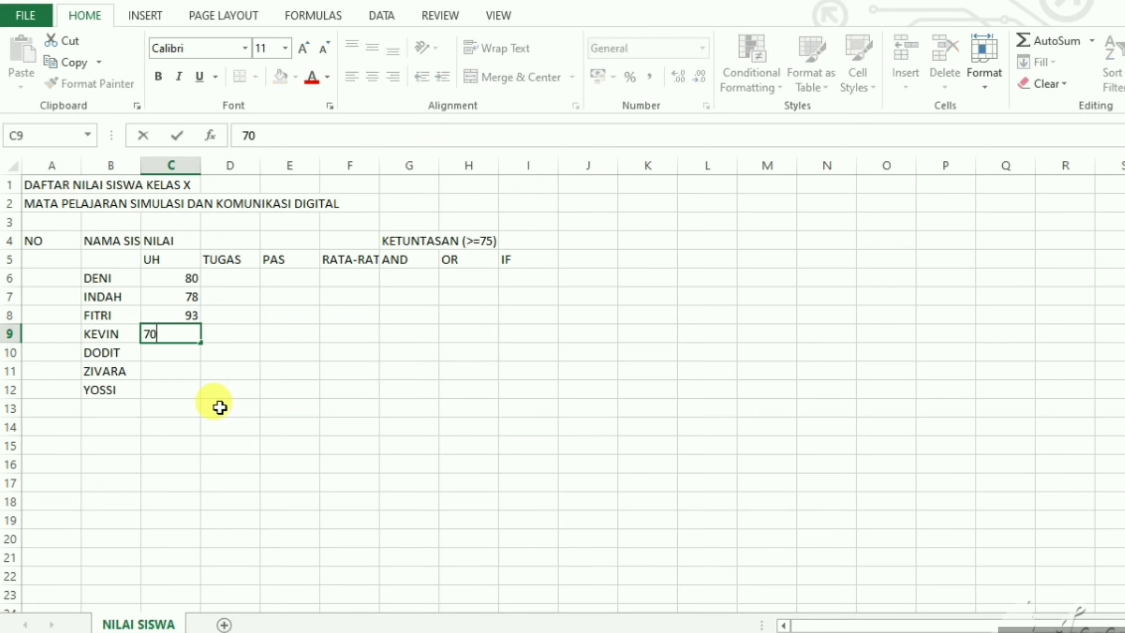
pyautogui.press('Return')
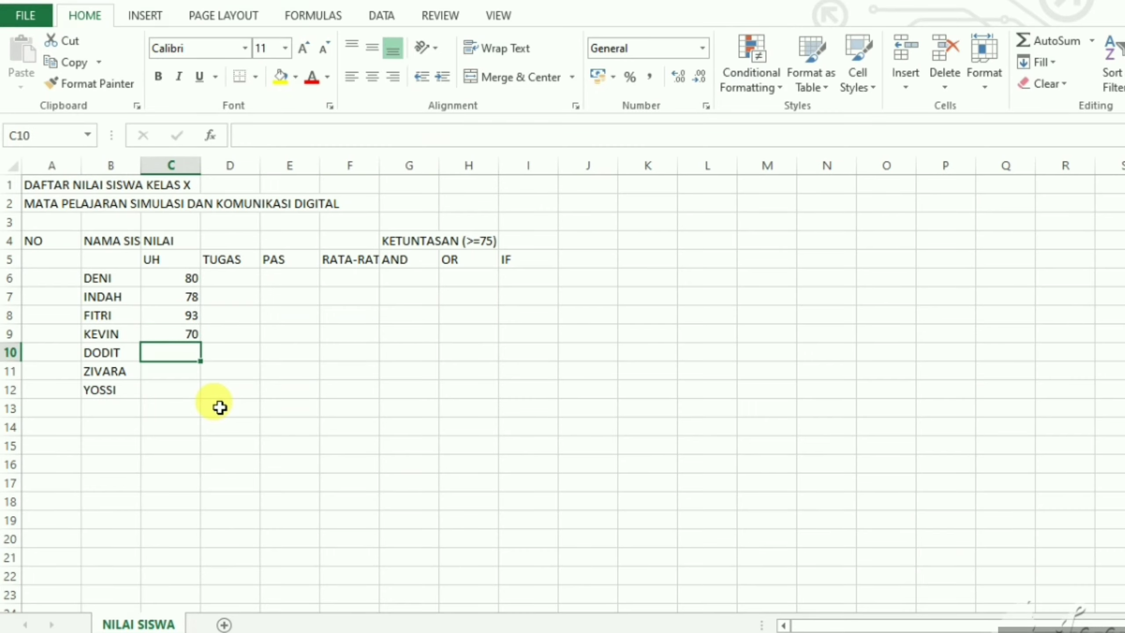
pyautogui.write('73')
pyautogui.press('Return')
pyautogui.write('75')
pyautogui.press('Return')
pyautogui.write('82')
pyautogui.press('Return')
# Step: Enter the TUGAS scores 90, 85, 90, 87, 78, 75 and 74 in cells D6 to D12
pyautogui.press('Right')
pyautogui.press('Up')
pyautogui.press('Up')
pyautogui.press('Up')
pyautogui.press('Up')
pyautogui.press('Up')
pyautogui.press('Up')
pyautogui.press('Up')
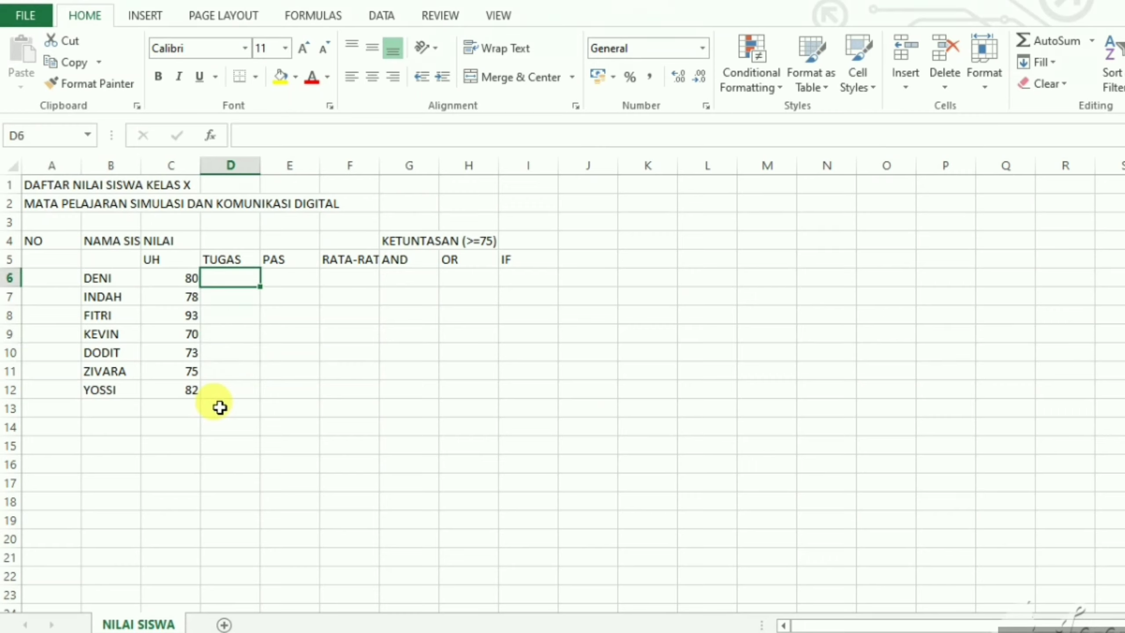
pyautogui.write('90')
pyautogui.press('Return')
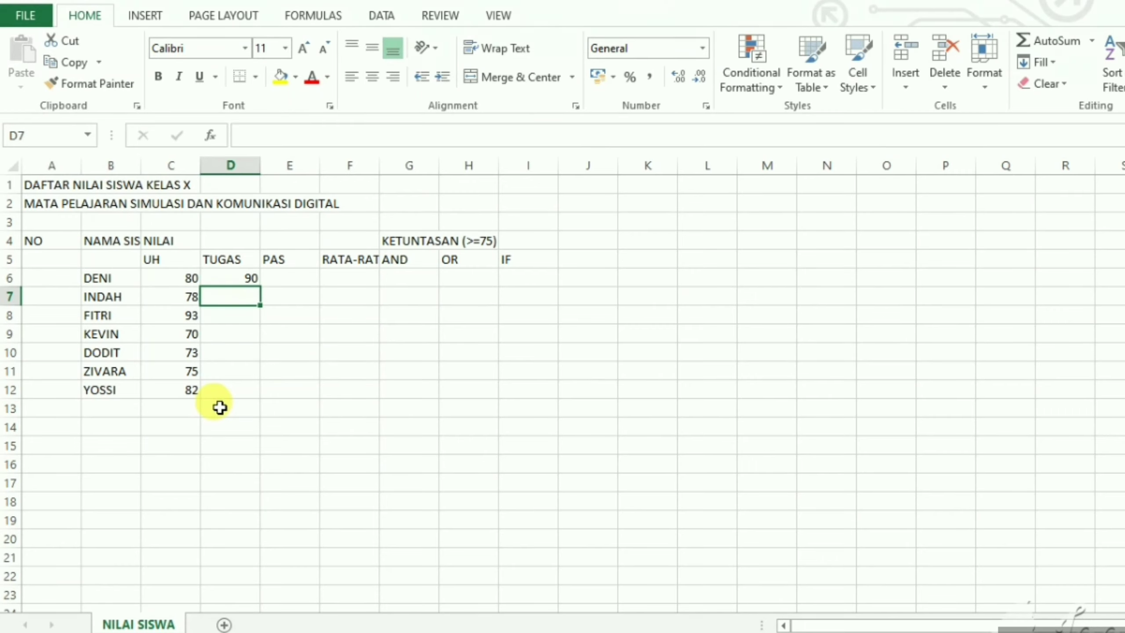
pyautogui.write('85')
pyautogui.press('Return')
pyautogui.write('90')
pyautogui.press('Return')
pyautogui.write('87')
pyautogui.press('Return')
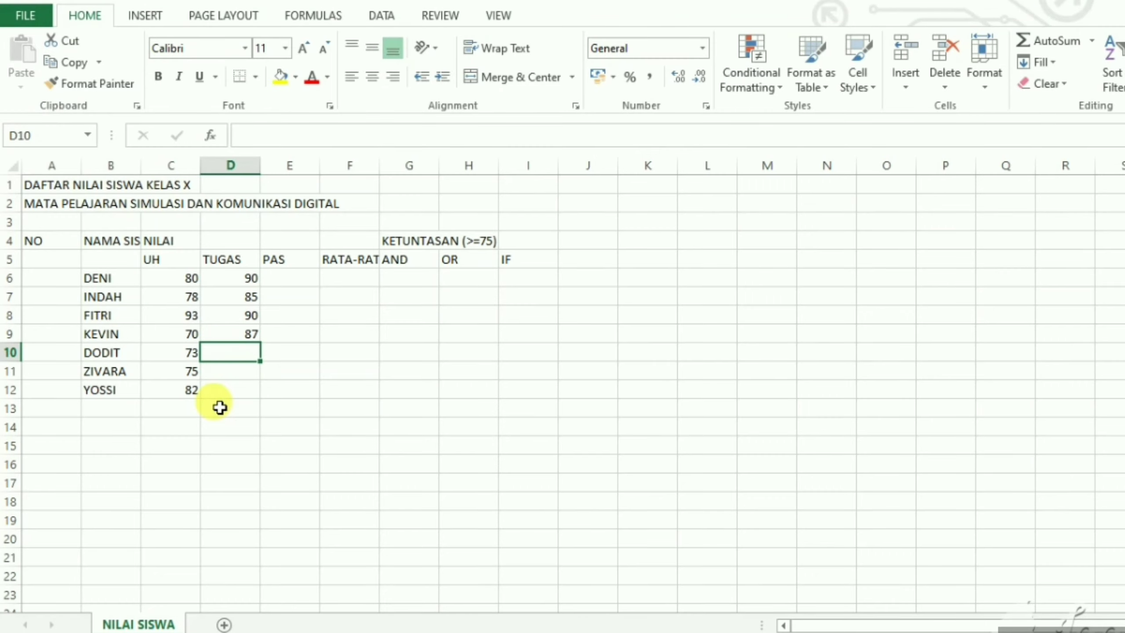
pyautogui.write('78')
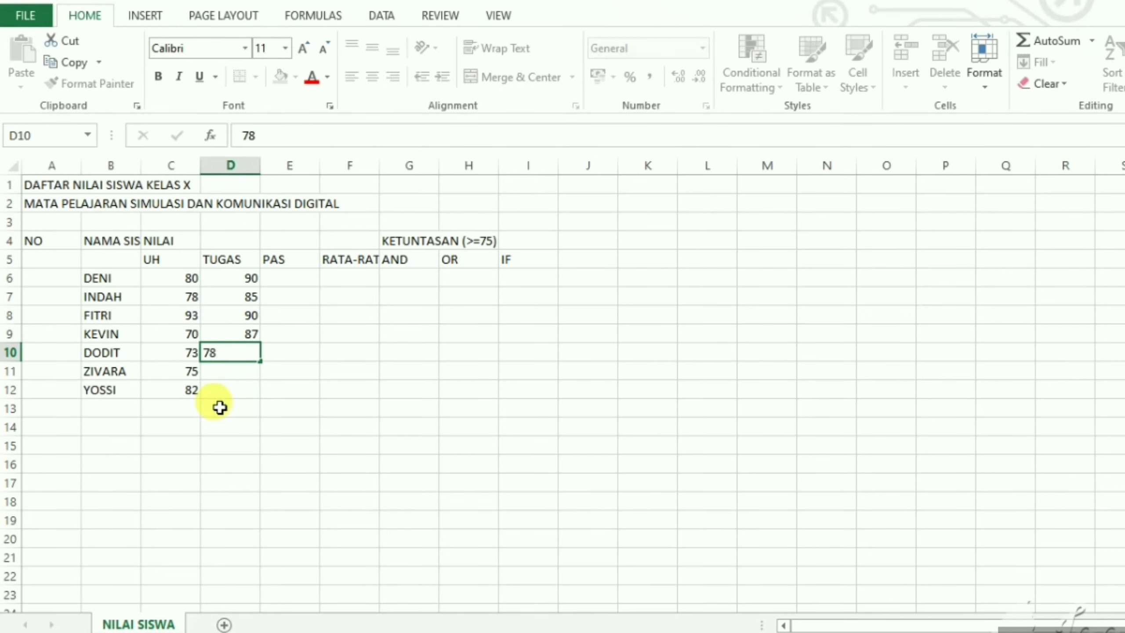
pyautogui.press('Return')
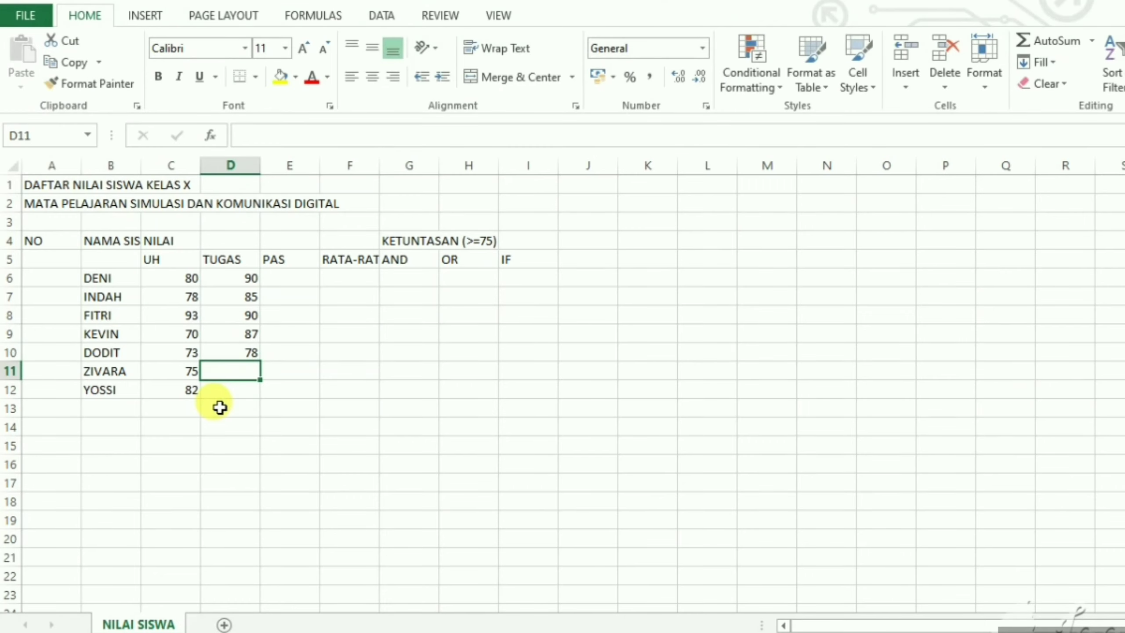
pyautogui.write('75')
pyautogui.press('Return')
pyautogui.write('74')
pyautogui.press('Return')
# Step: Enter the first student's PAS score, 78, in cell E6
pyautogui.press('Right')
pyautogui.press('Up')
pyautogui.press('Up')
pyautogui.press('Up')
pyautogui.press('Up')
pyautogui.press('Up')
pyautogui.press('Up')
pyautogui.press('Up')
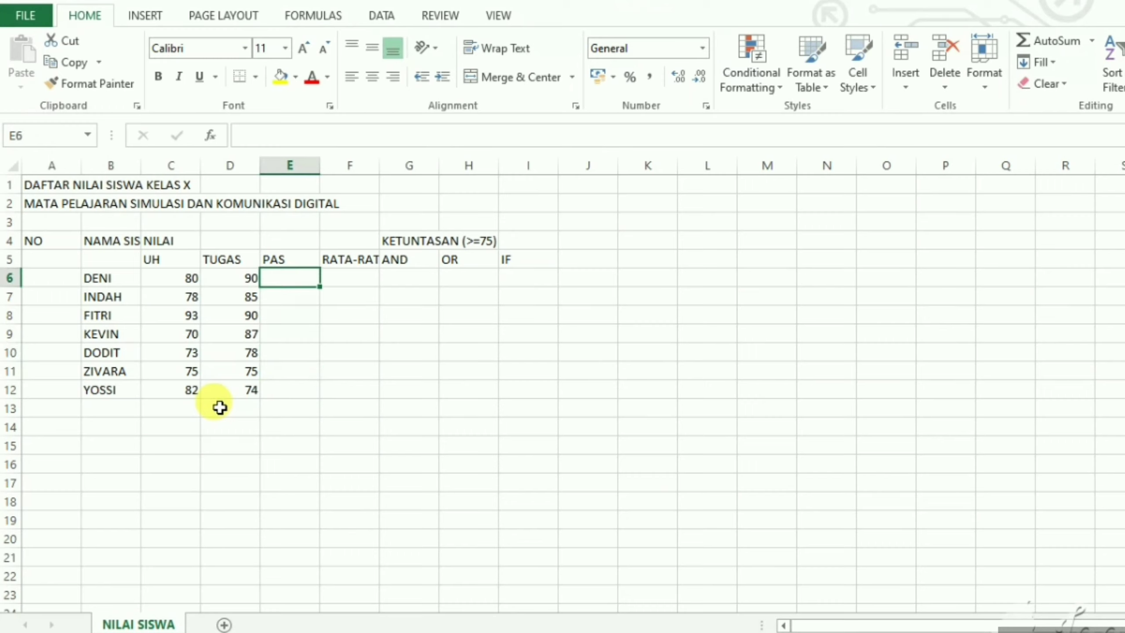
pyautogui.write('78')
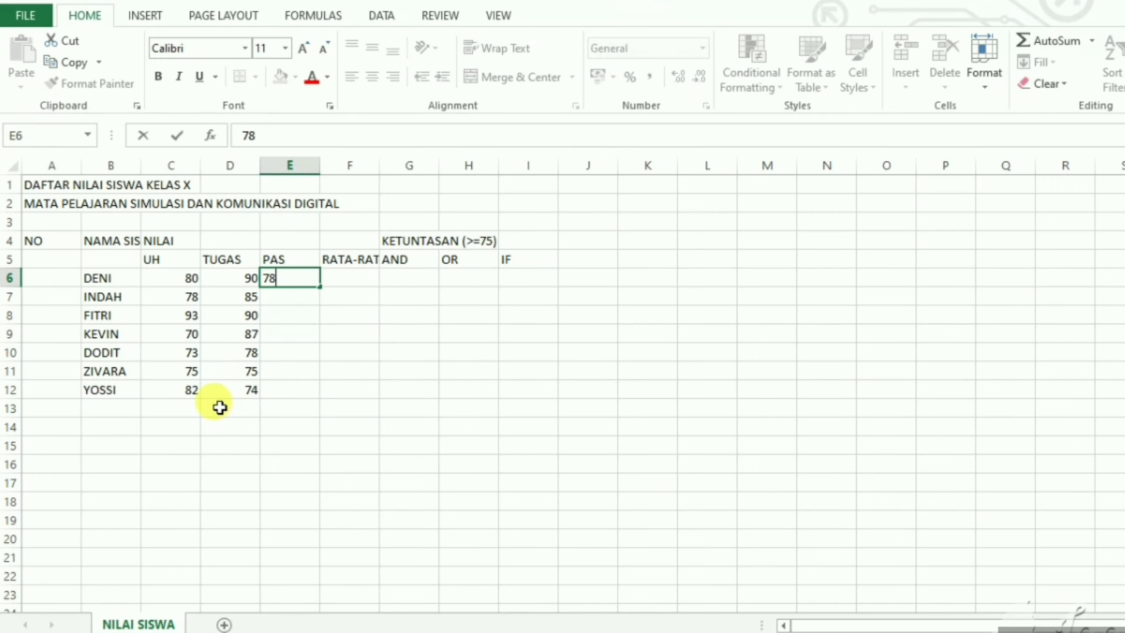
pyautogui.press('Return')
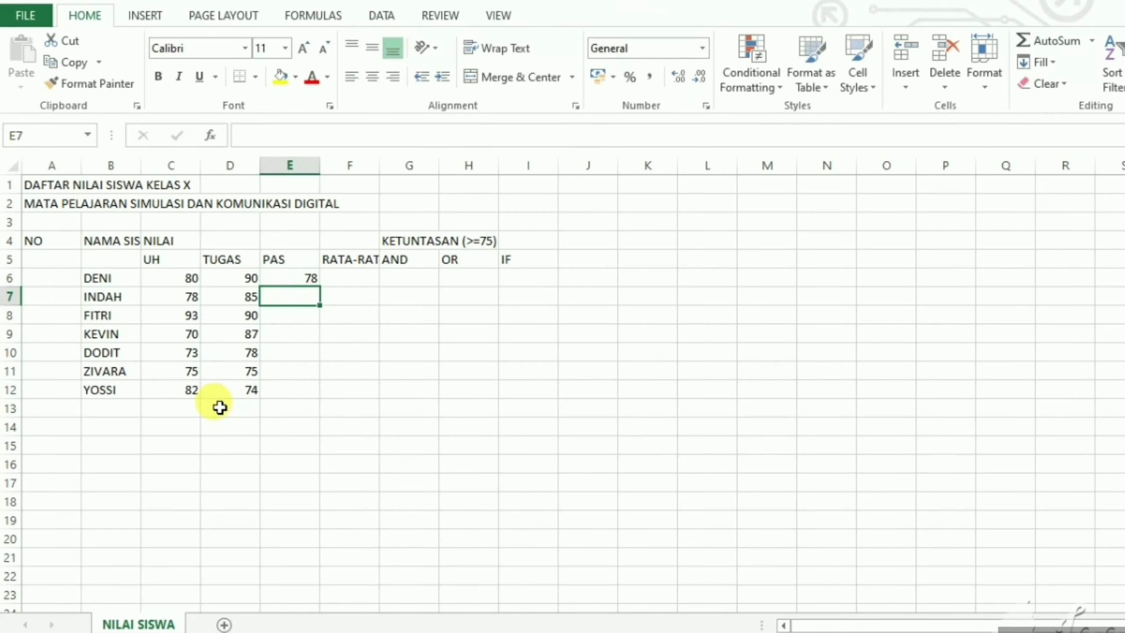